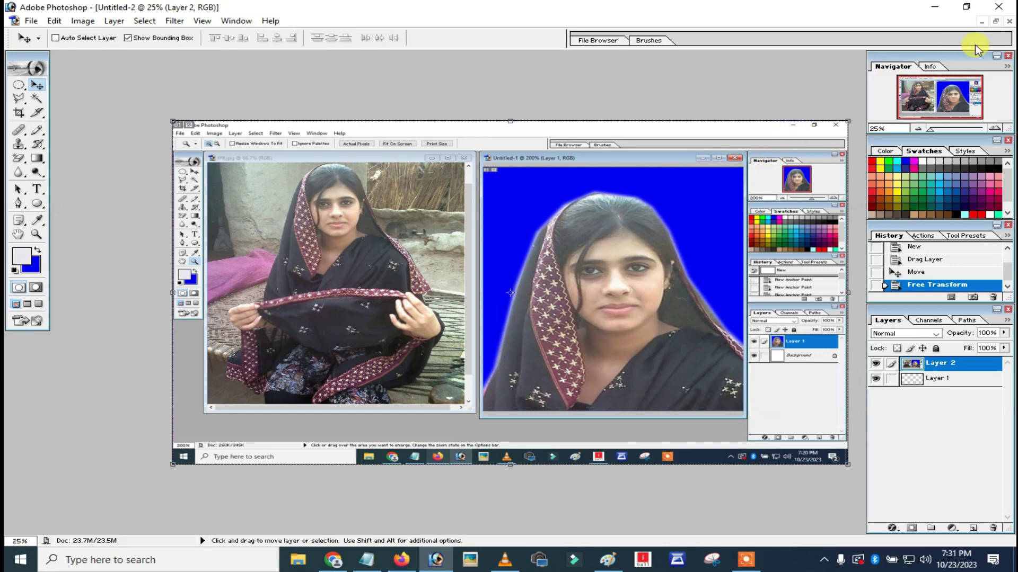
- Close Untitled-2, jjjjj.png and Untitled-1 without saving, keeping only the original outdoor photo
{"action": "left_click", "coordinate": [1008, 21]}
{"action": "left_click", "coordinate": [514, 215]}
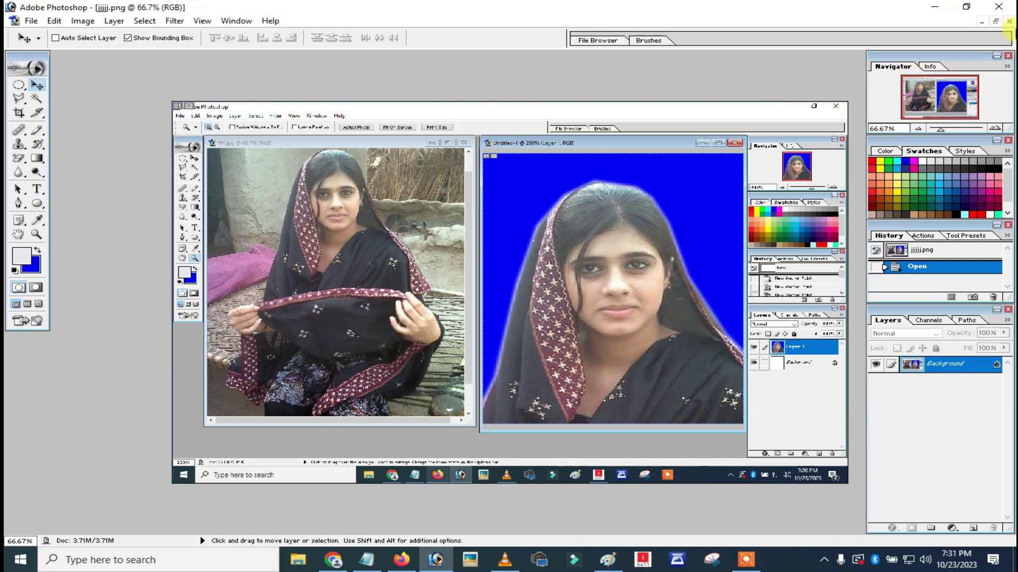
{"action": "left_click", "coordinate": [1009, 21]}
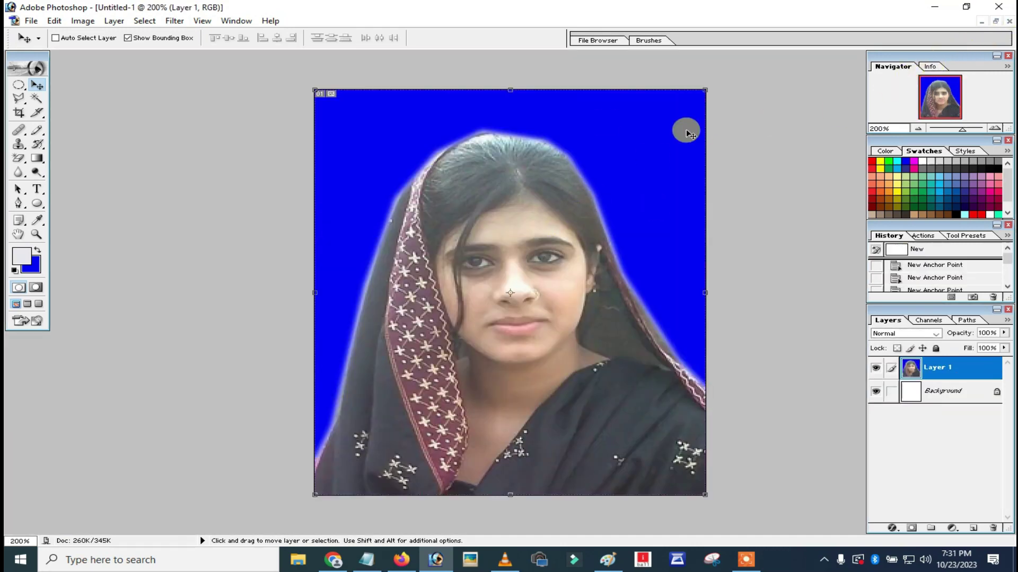
{"action": "left_click", "coordinate": [1008, 20]}
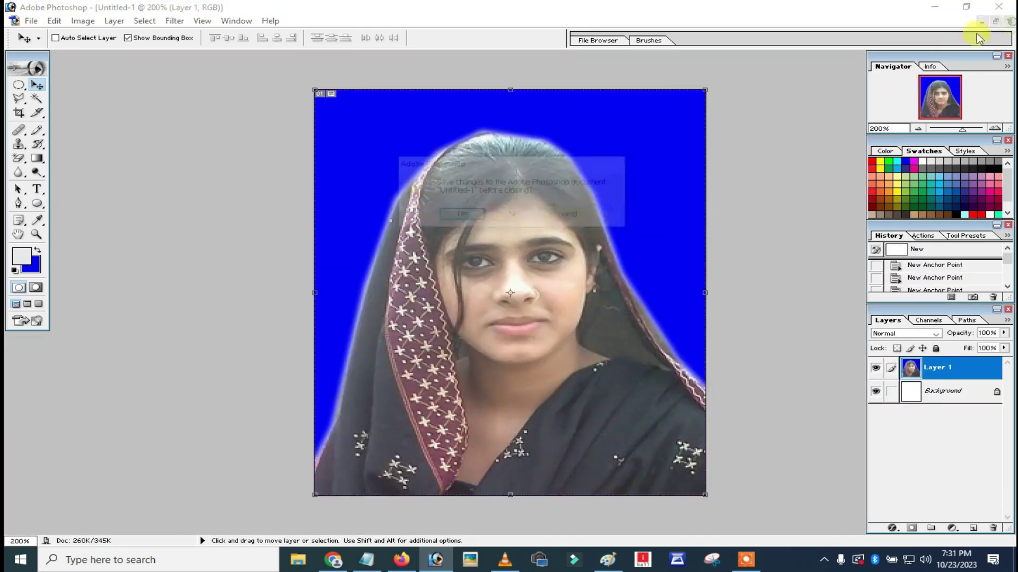
{"action": "left_click", "coordinate": [507, 217]}
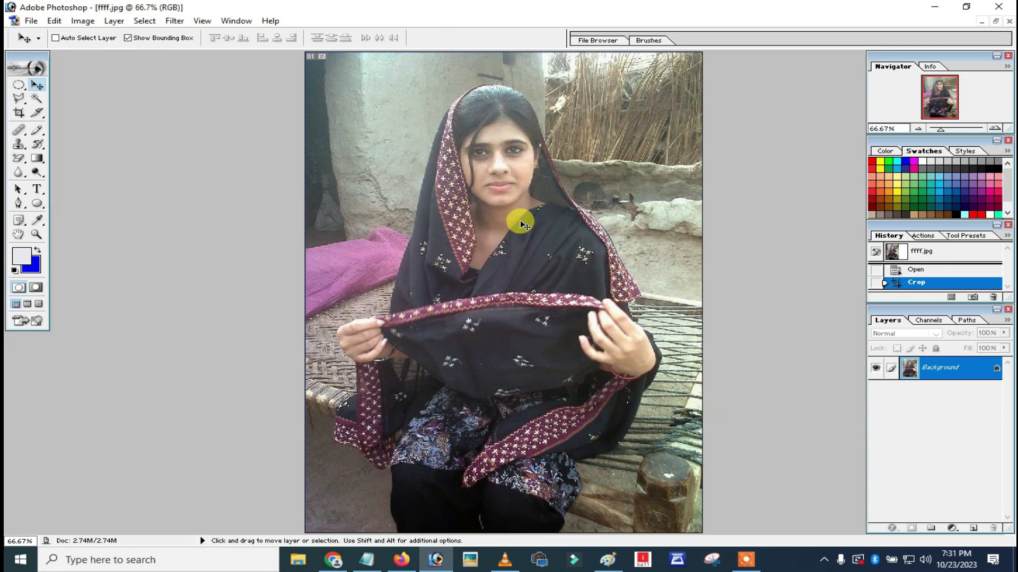
{"action": "left_click", "coordinate": [19, 114]}
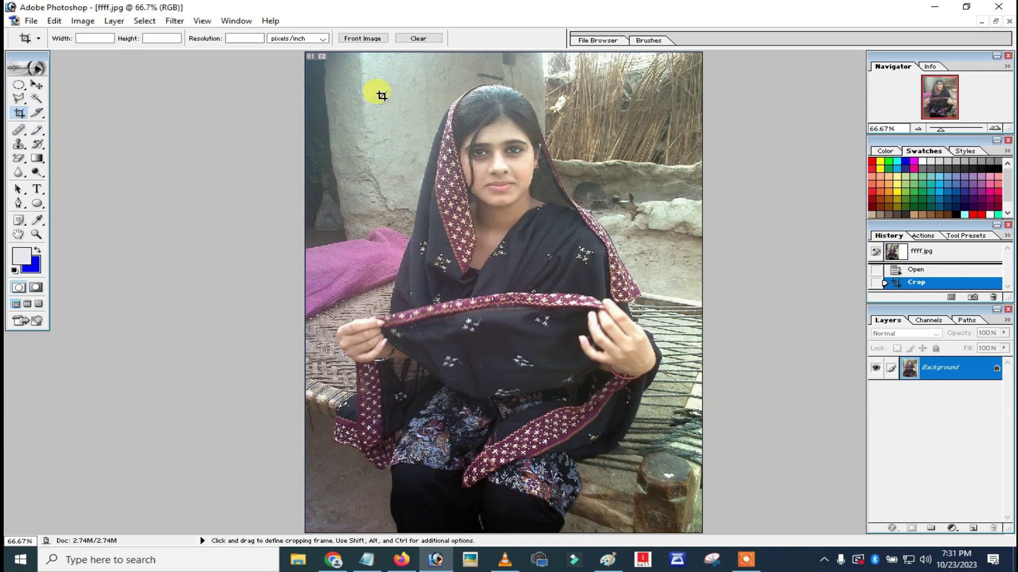
{"action": "mouse_move", "coordinate": [417, 71]}
{"action": "left_mouse_down"}
{"action": "mouse_move", "coordinate": [452, 87]}
{"action": "mouse_move", "coordinate": [572, 200]}
{"action": "left_mouse_up"}
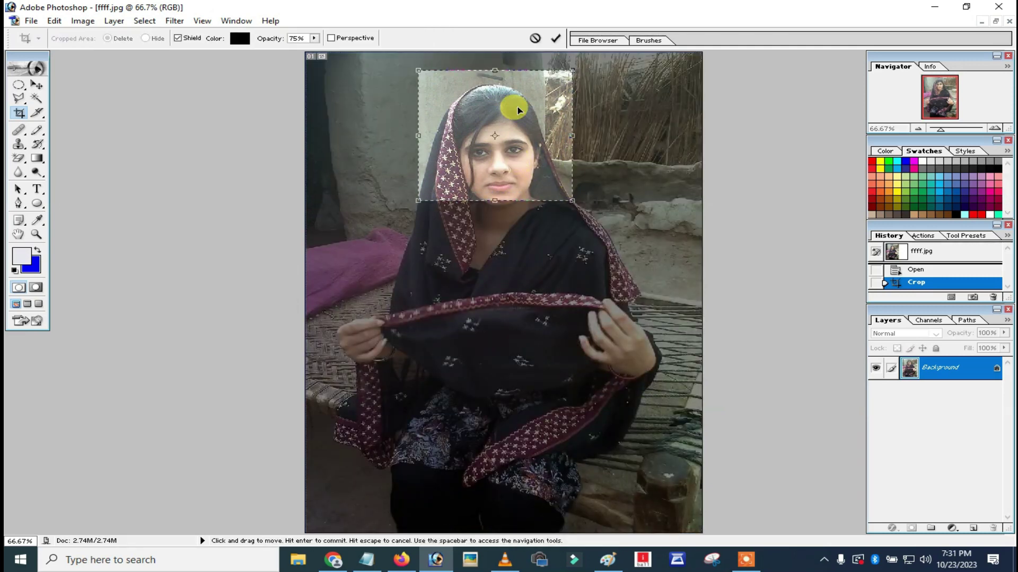
{"action": "left_click", "coordinate": [535, 37]}
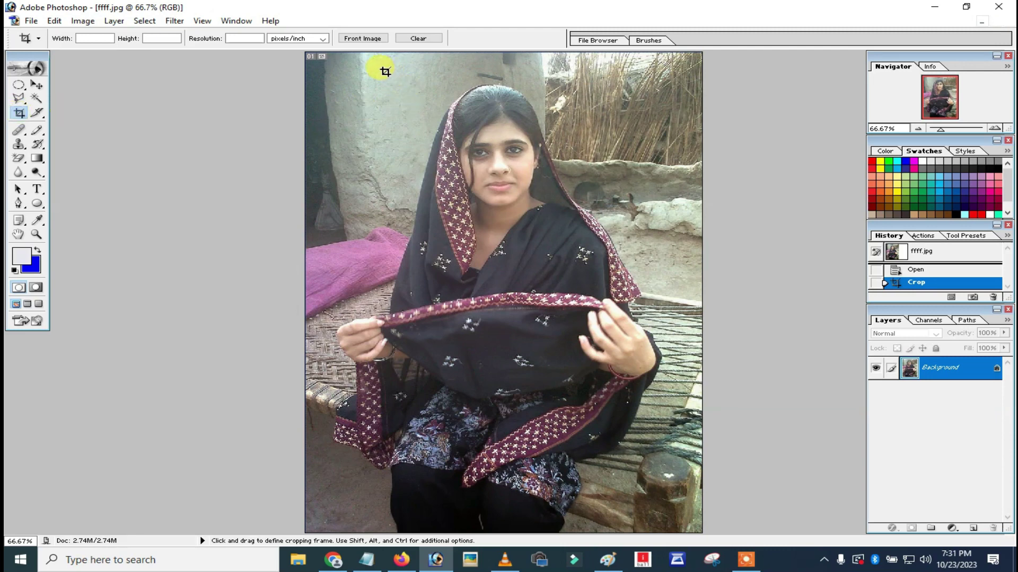
{"action": "mouse_move", "coordinate": [385, 71]}
{"action": "left_mouse_down"}
{"action": "mouse_move", "coordinate": [574, 209]}
{"action": "mouse_move", "coordinate": [596, 263]}
{"action": "mouse_move", "coordinate": [543, 241]}
{"action": "mouse_move", "coordinate": [603, 266]}
{"action": "left_mouse_up"}
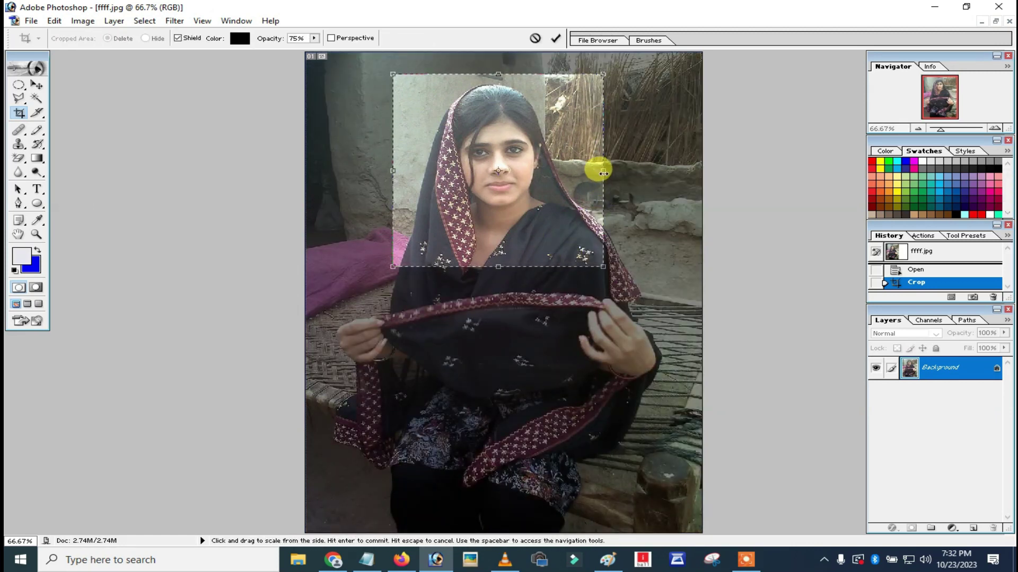
{"action": "left_click_drag", "start_coordinate": [603, 172], "coordinate": [583, 170]}
{"action": "mouse_move", "coordinate": [511, 188]}
{"action": "left_mouse_down"}
{"action": "mouse_move", "coordinate": [522, 190]}
{"action": "mouse_move", "coordinate": [500, 175]}
{"action": "left_mouse_up"}
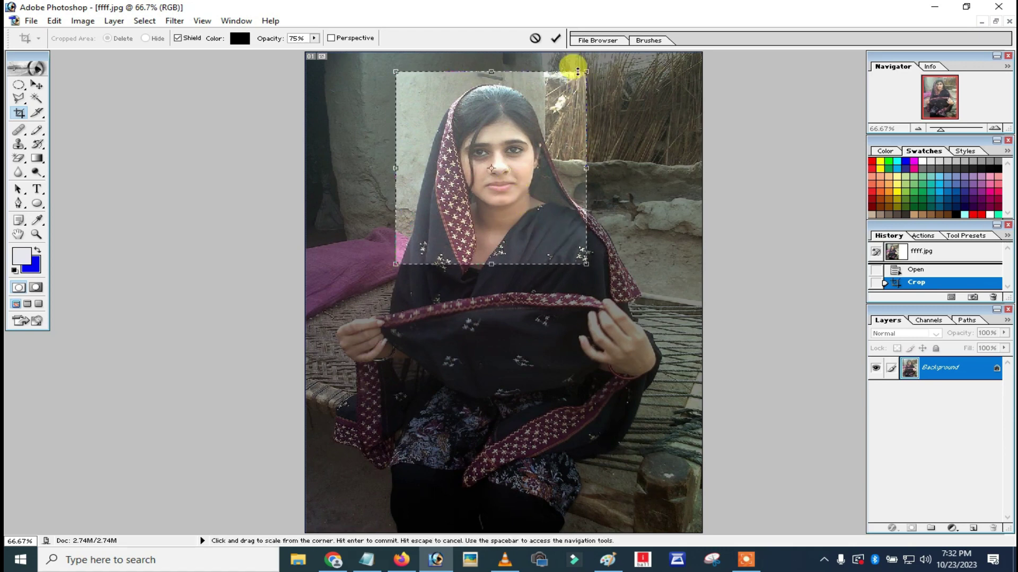
{"action": "left_click", "coordinate": [534, 38]}
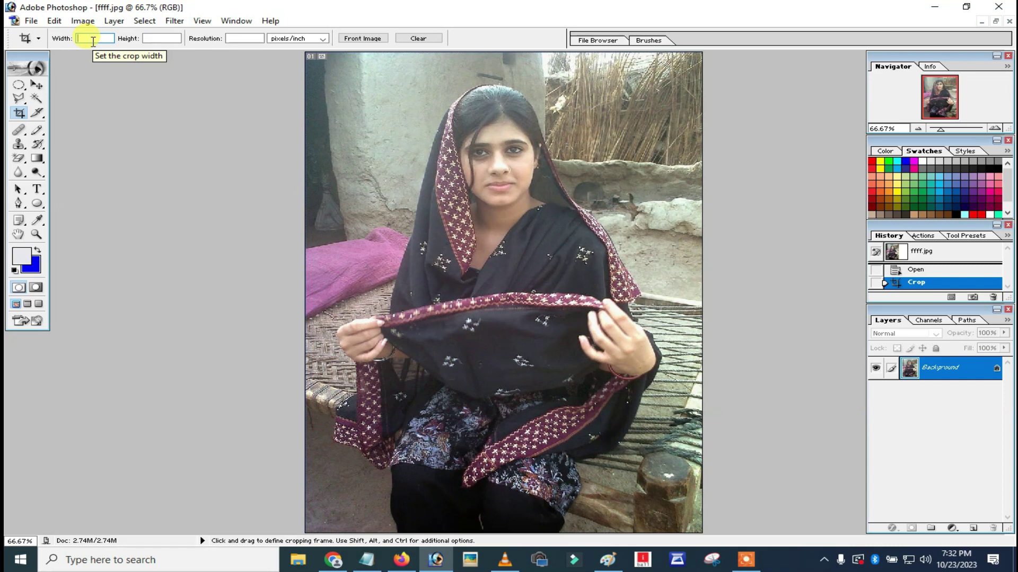
- Crop a 35 × 45 mm, 200-resolution frame around the woman's face, nudged into position
{"action": "type", "text": "35mm"}
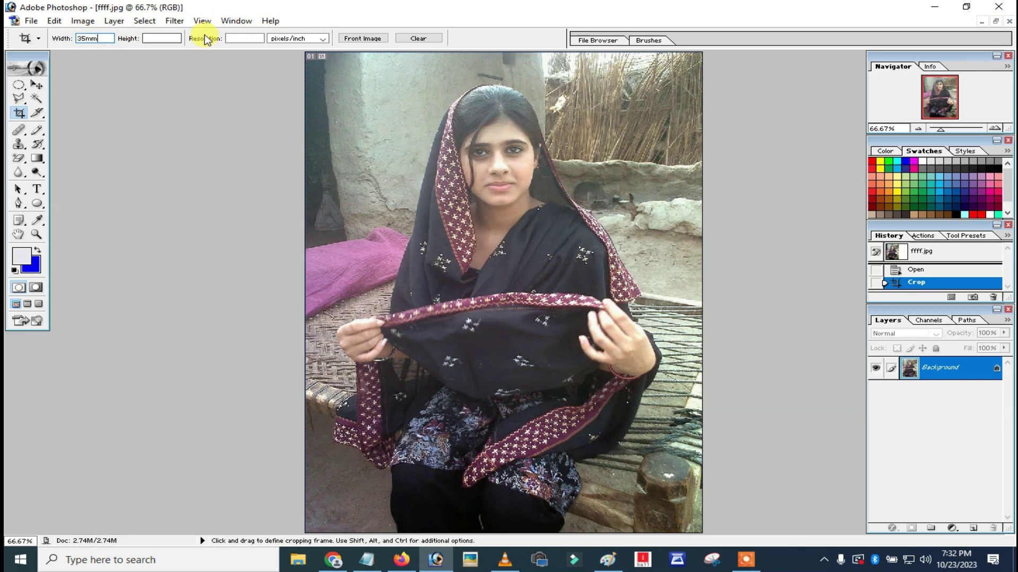
{"action": "left_click", "coordinate": [171, 39]}
{"action": "type", "text": "200"}
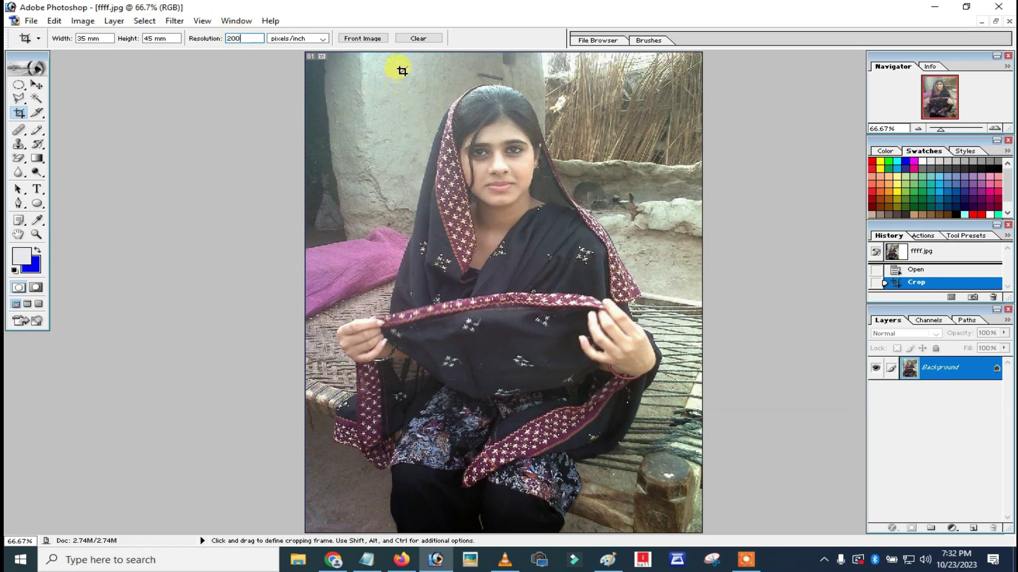
{"action": "left_click_drag", "start_coordinate": [403, 71], "coordinate": [647, 284]}
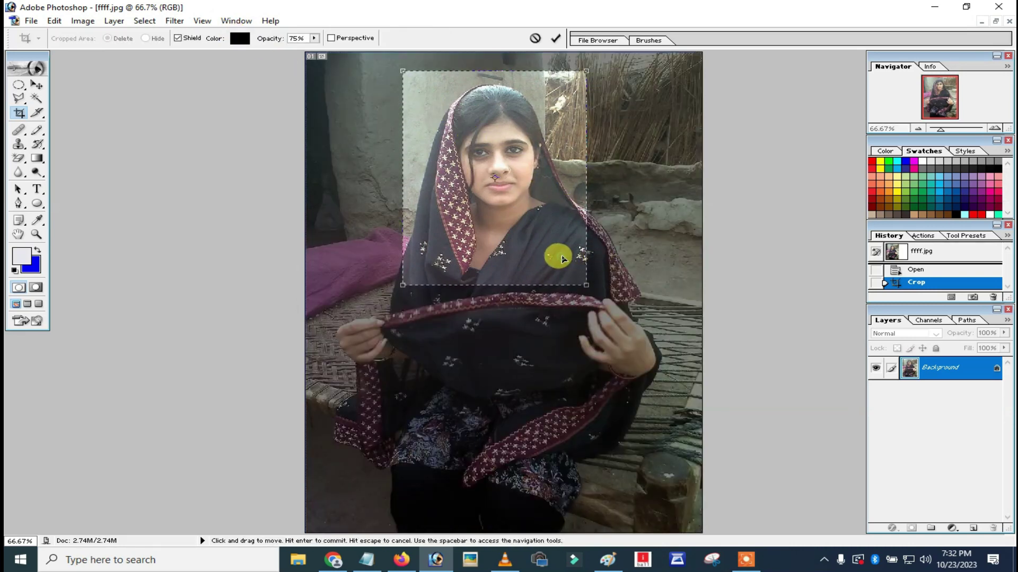
{"action": "key", "text": "shift+Up"}
{"action": "key", "text": "shift+Up"}
{"action": "key", "text": "shift+Up"}
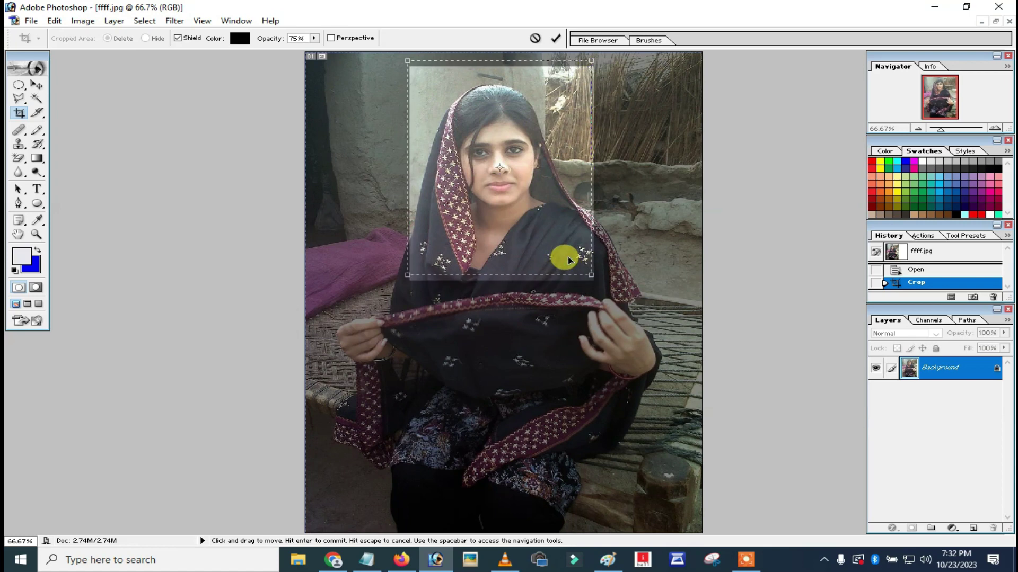
{"action": "key", "text": "shift+Left"}
{"action": "key", "text": "shift+Down"}
{"action": "key", "text": "shift+Down"}
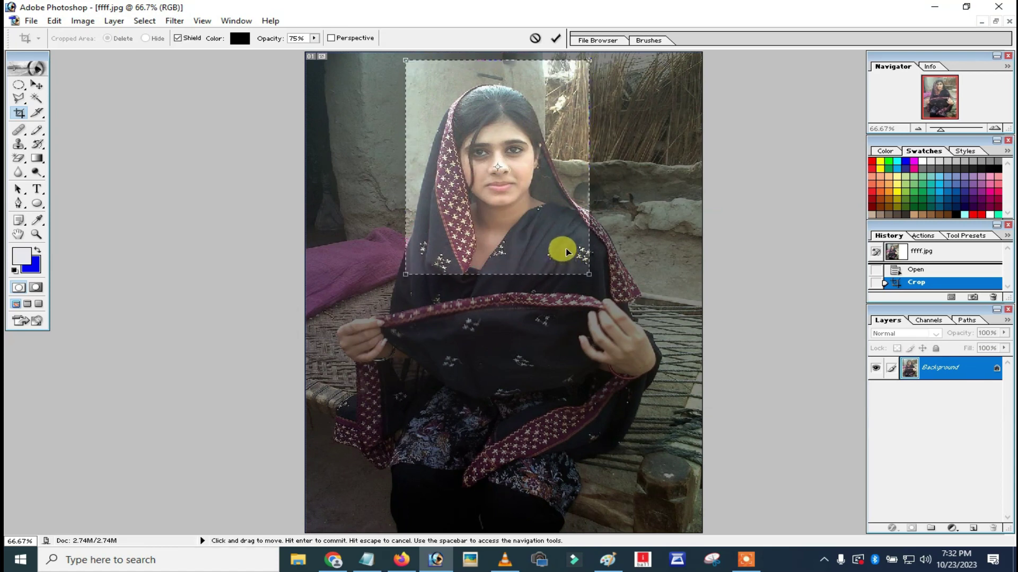
{"action": "key", "text": "shift+Right"}
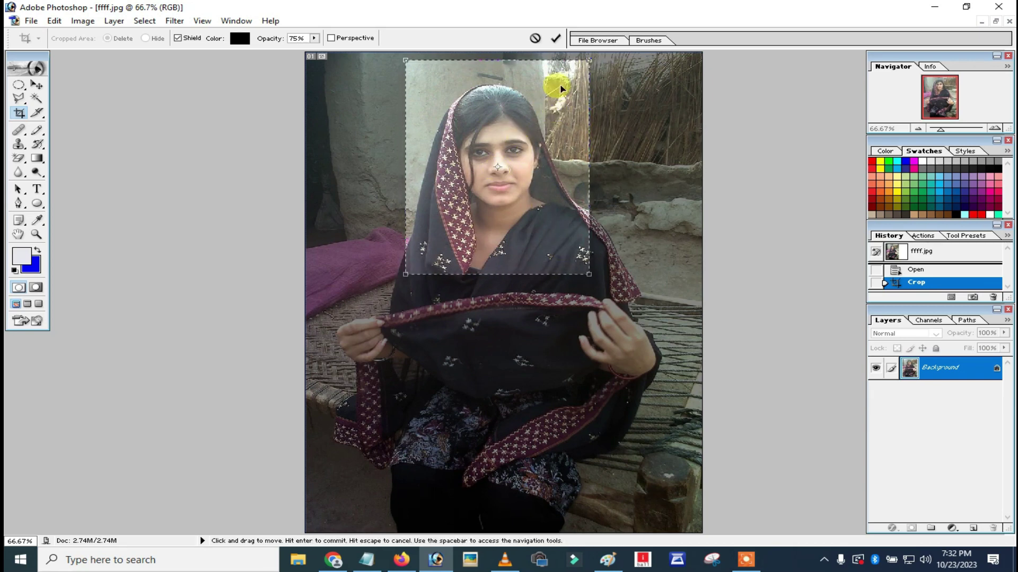
{"action": "left_click", "coordinate": [556, 41]}
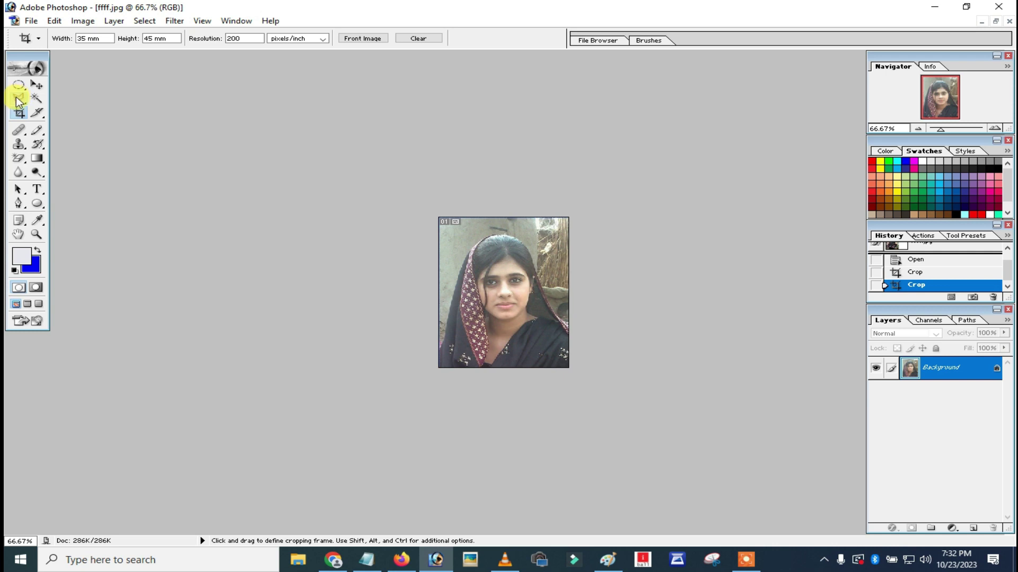
- Select the Polygonal Lasso tool with the portrait zoomed in to about 220%
{"action": "left_click", "coordinate": [18, 100]}
{"action": "left_click_drag", "start_coordinate": [18, 101], "coordinate": [77, 116]}
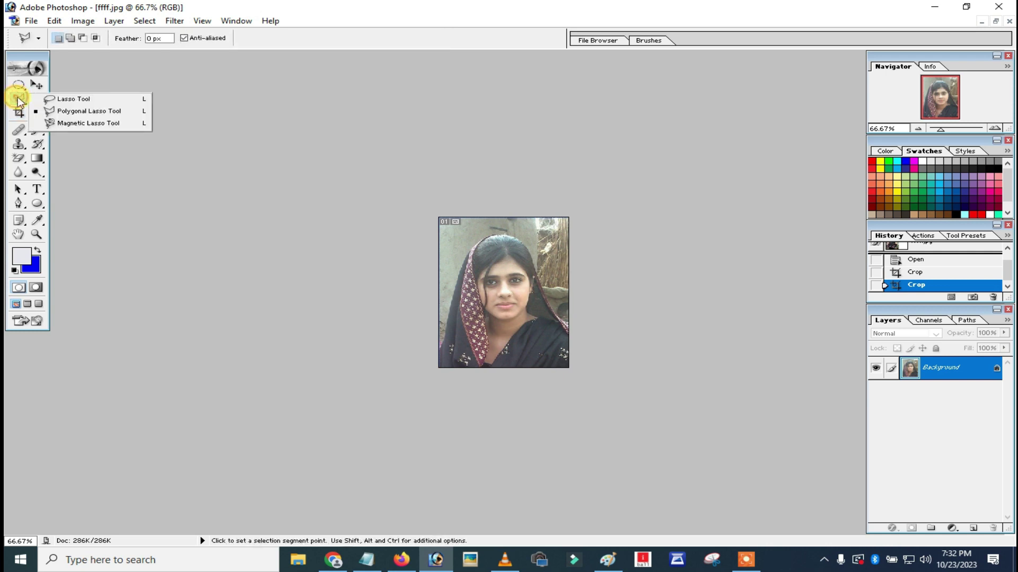
{"action": "left_click", "coordinate": [109, 116]}
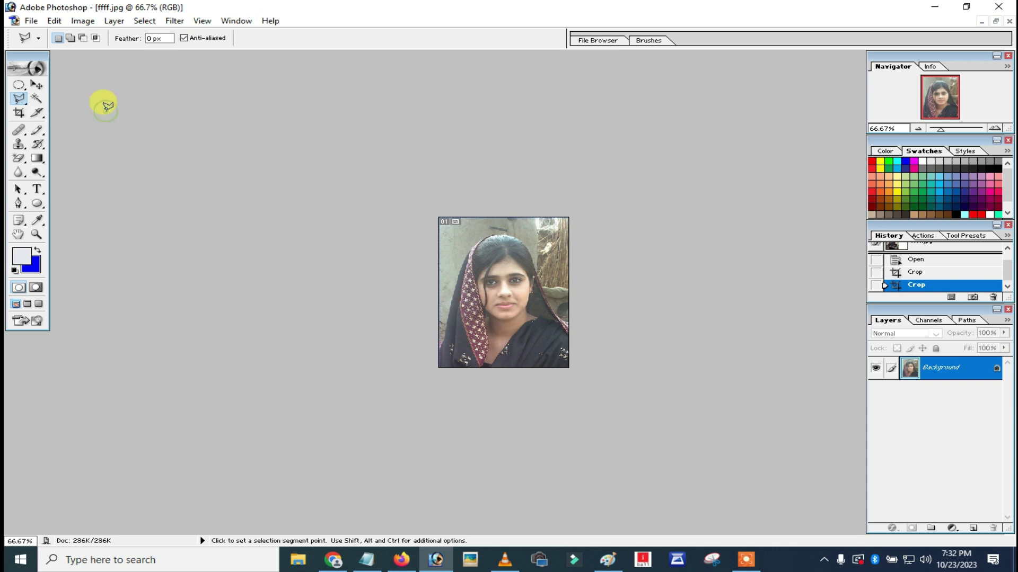
{"action": "left_click", "coordinate": [40, 235]}
{"action": "left_click", "coordinate": [521, 265]}
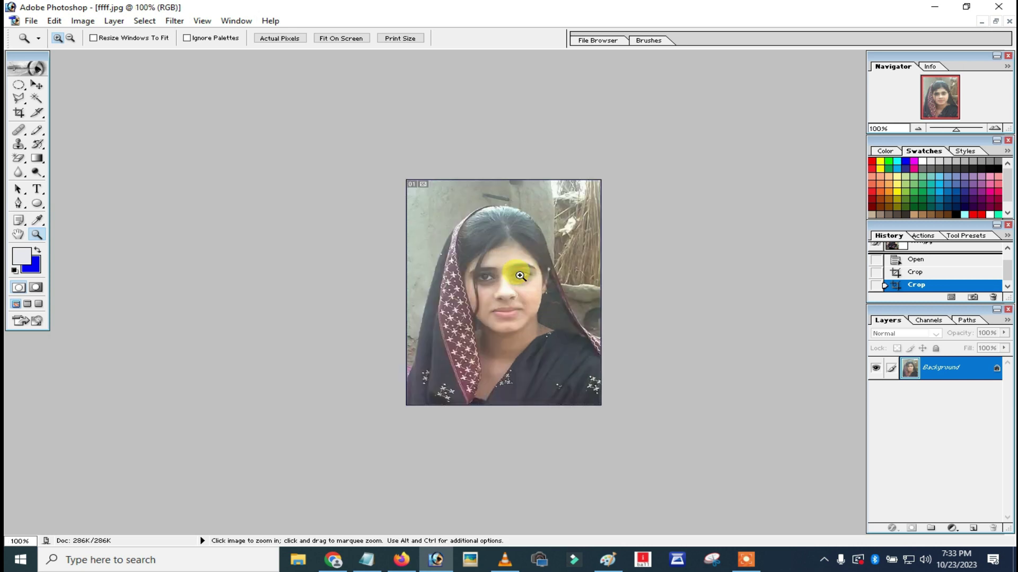
{"action": "left_click", "coordinate": [520, 276]}
{"action": "left_click", "coordinate": [533, 268]}
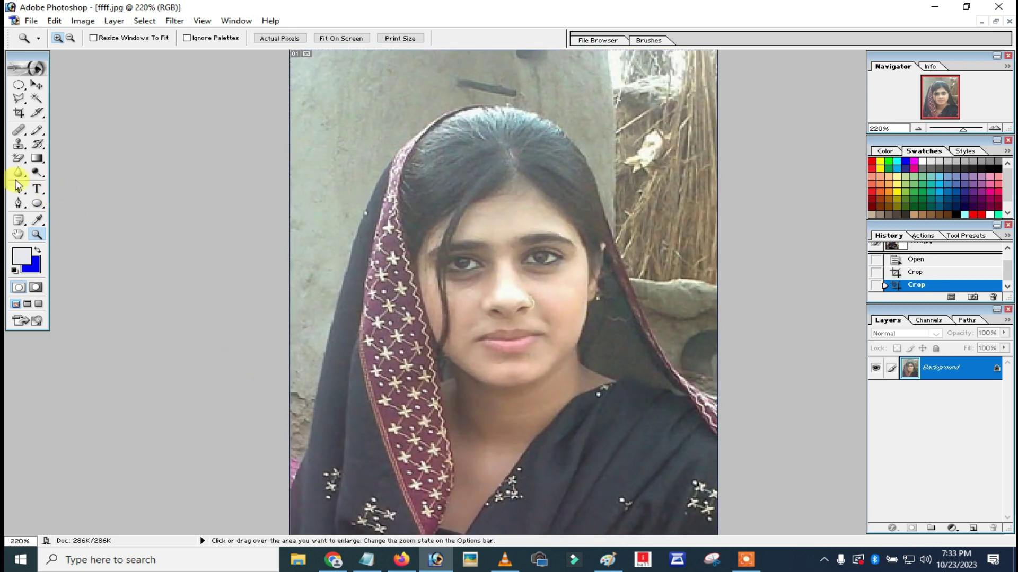
{"action": "left_click", "coordinate": [19, 98]}
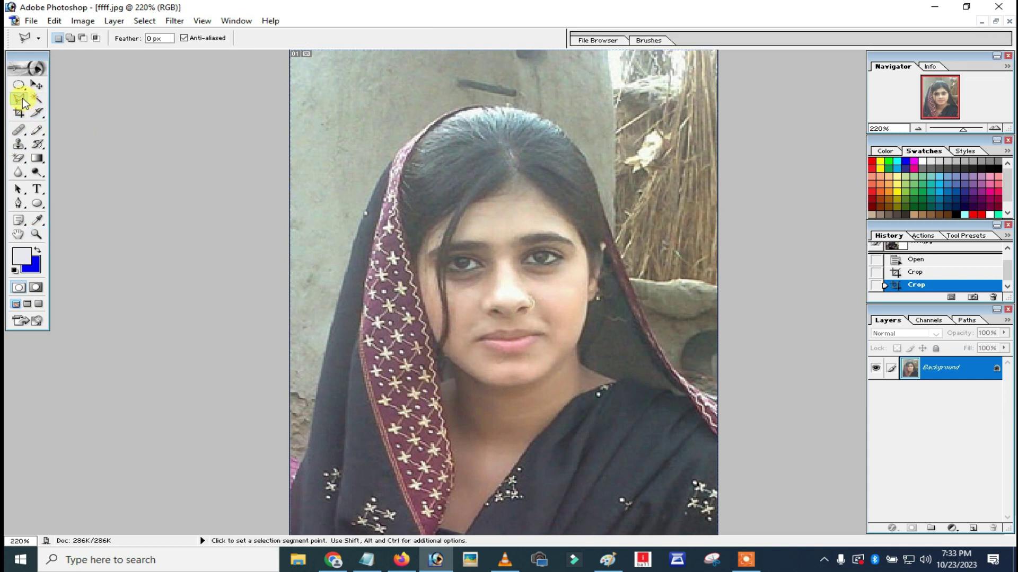
- Trace straight-edged outline points up the left scarf edge, over the hair and down its right side
{"action": "left_click", "coordinate": [287, 493]}
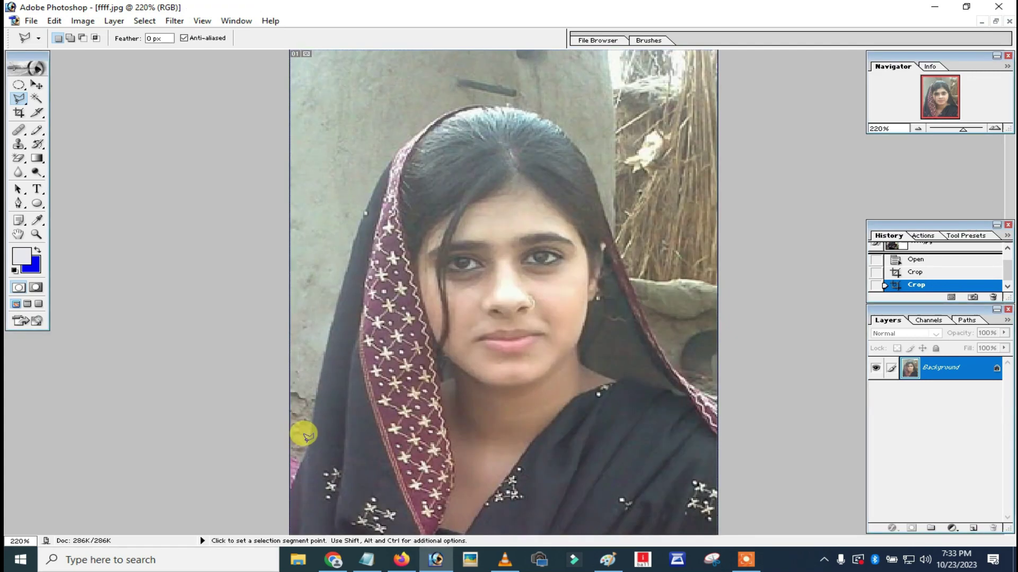
{"action": "left_click", "coordinate": [283, 494]}
{"action": "left_click", "coordinate": [307, 446]}
{"action": "left_click", "coordinate": [315, 387]}
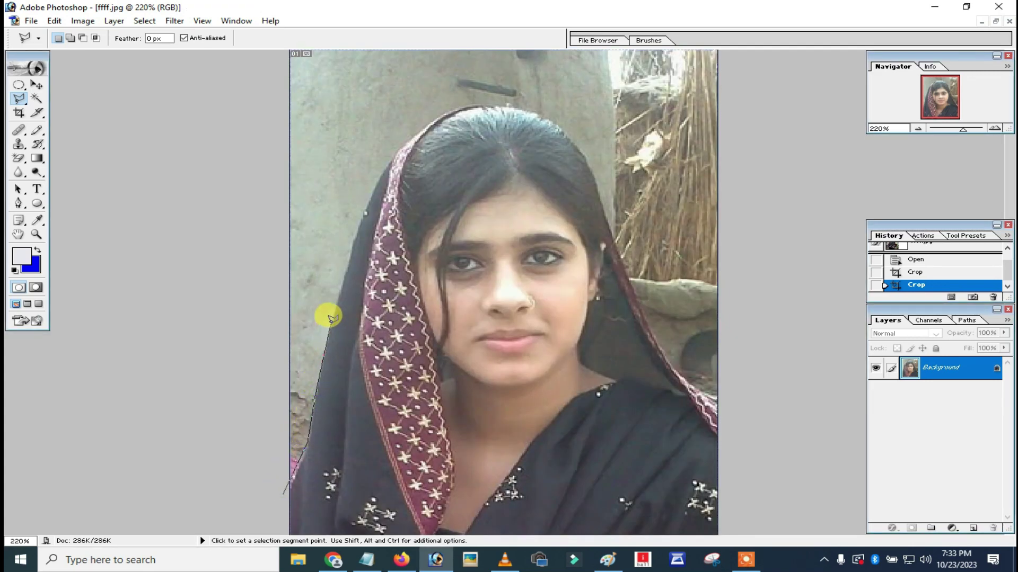
{"action": "left_click", "coordinate": [344, 275]}
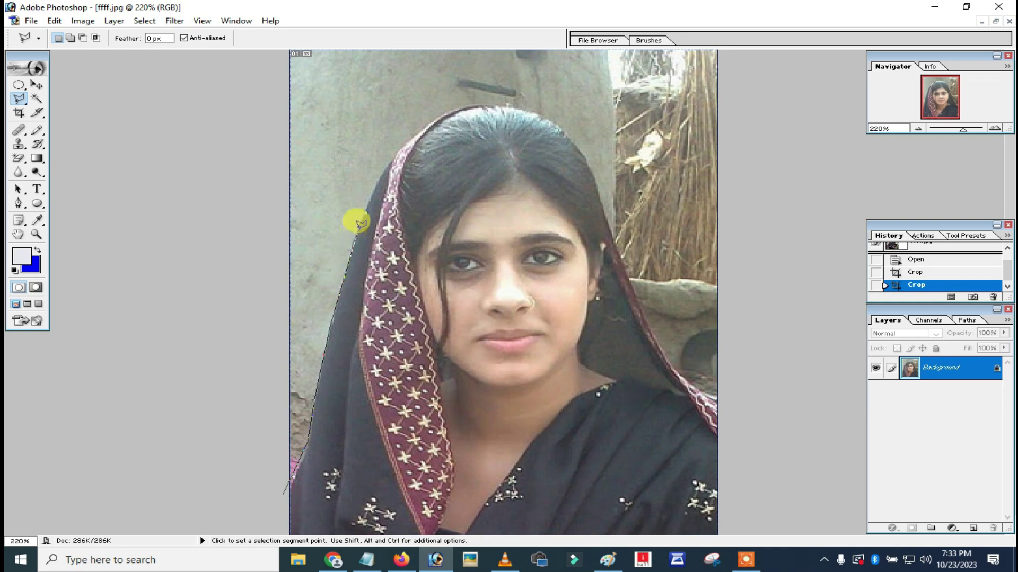
{"action": "left_click", "coordinate": [360, 229]}
{"action": "left_click", "coordinate": [366, 207]}
{"action": "left_click", "coordinate": [381, 170]}
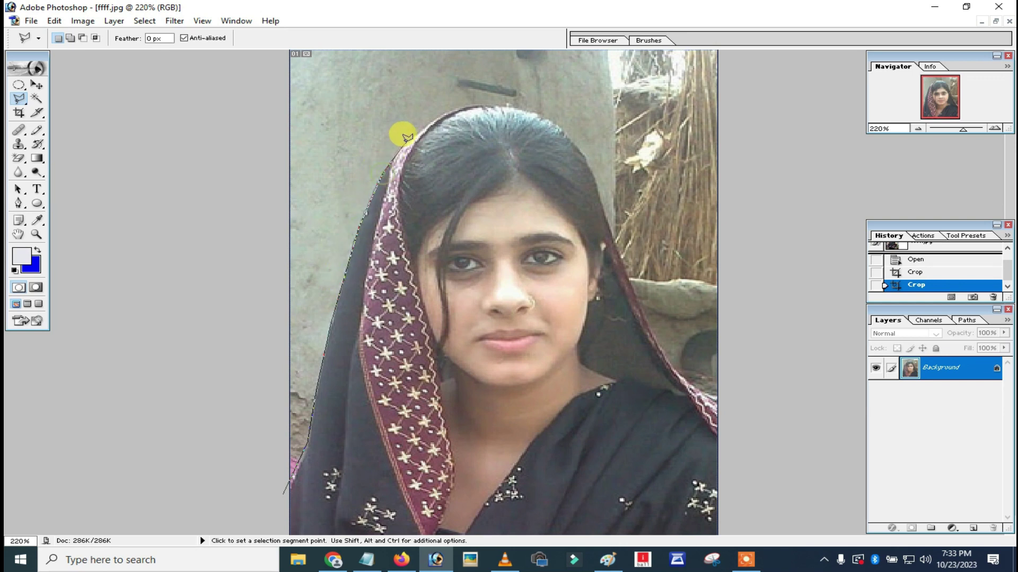
{"action": "left_click", "coordinate": [407, 138]}
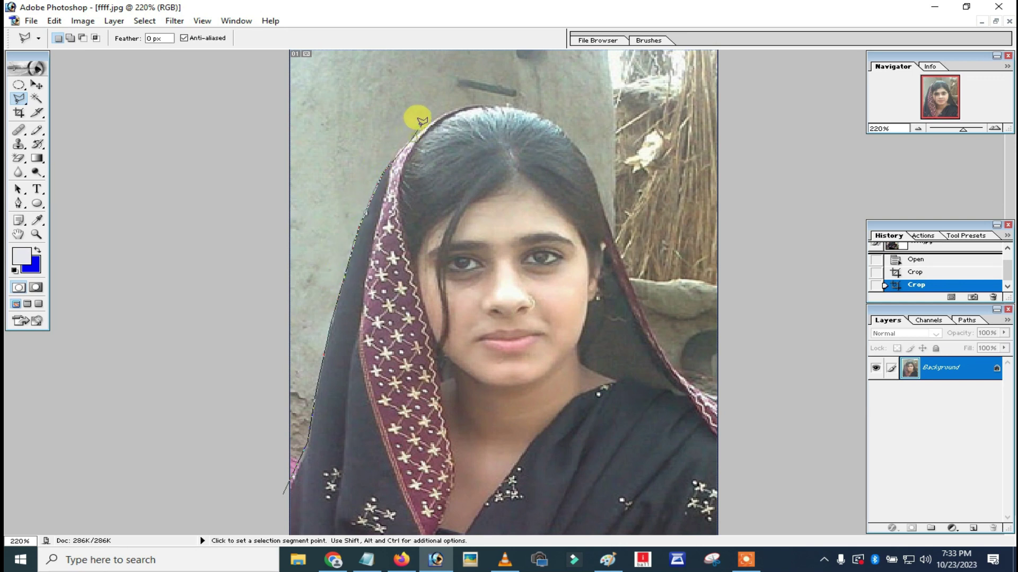
{"action": "left_click", "coordinate": [446, 108]}
{"action": "left_click", "coordinate": [508, 106]}
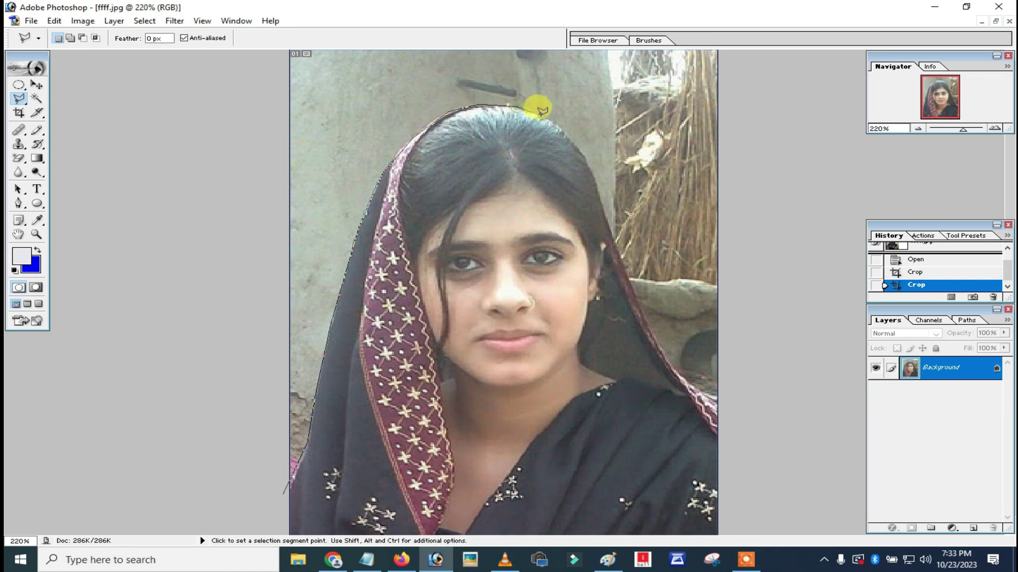
{"action": "left_click", "coordinate": [562, 125]}
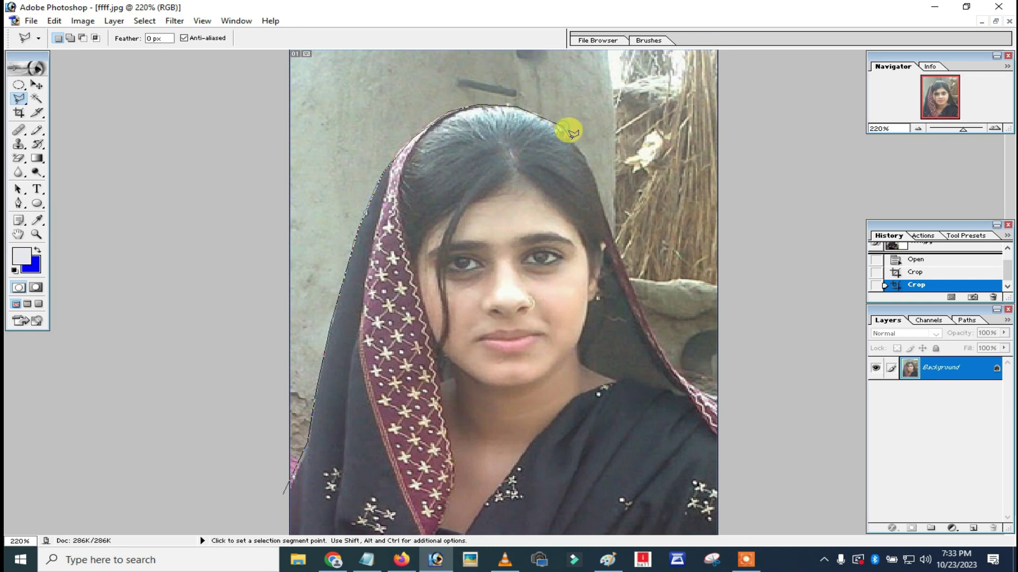
{"action": "left_click", "coordinate": [595, 176]}
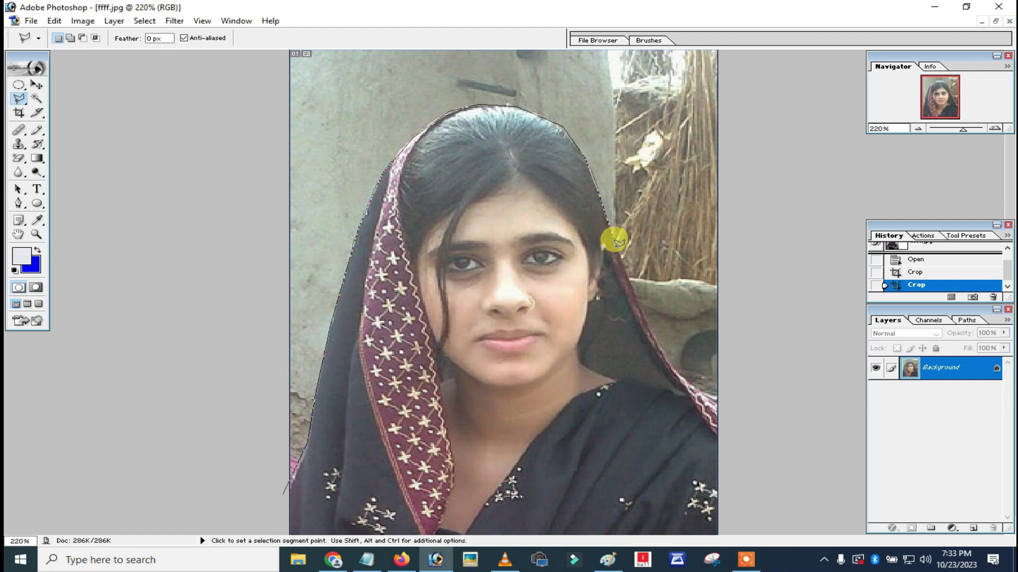
{"action": "left_click", "coordinate": [619, 253]}
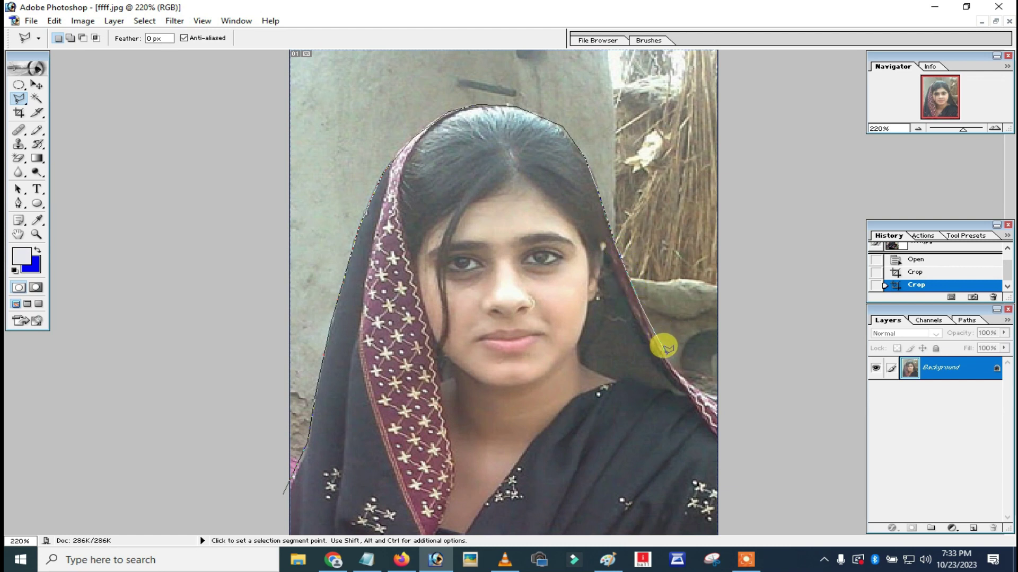
- Carry the outline along the headscarf, around outside the photo, and close the background selection
{"action": "left_click", "coordinate": [692, 382]}
{"action": "left_click", "coordinate": [717, 395]}
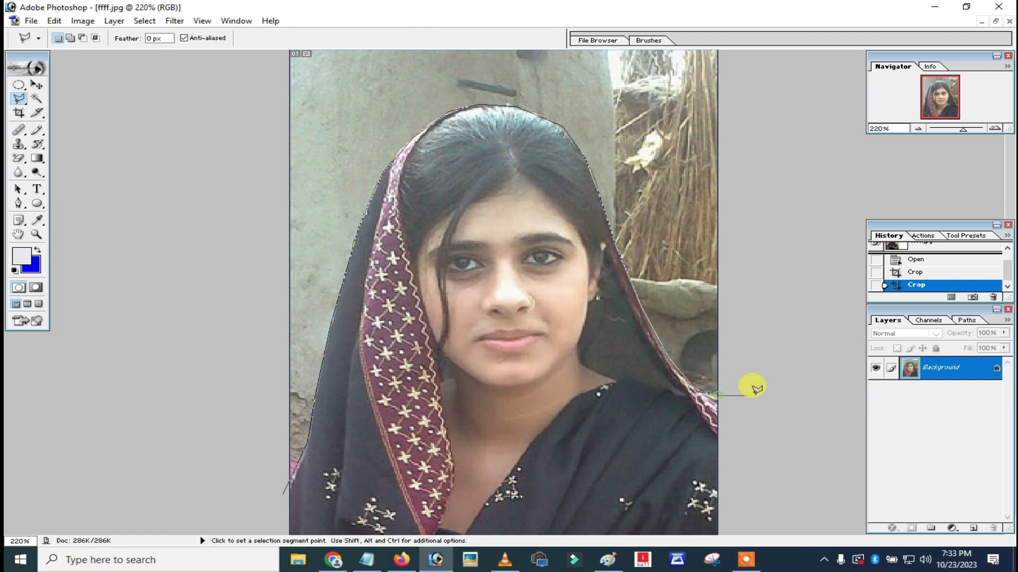
{"action": "left_click", "coordinate": [784, 369]}
{"action": "left_click", "coordinate": [805, 191]}
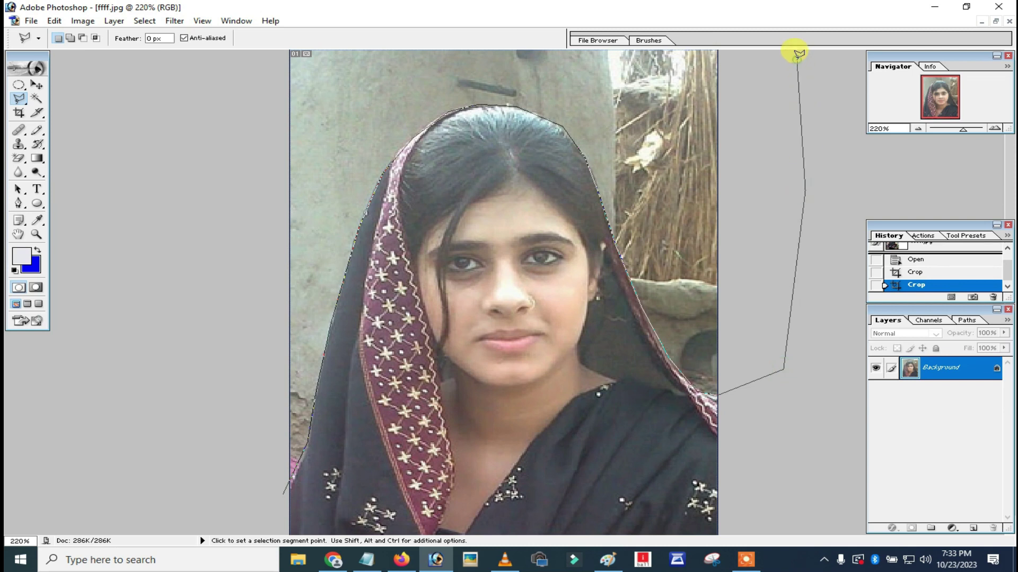
{"action": "left_click", "coordinate": [797, 59]}
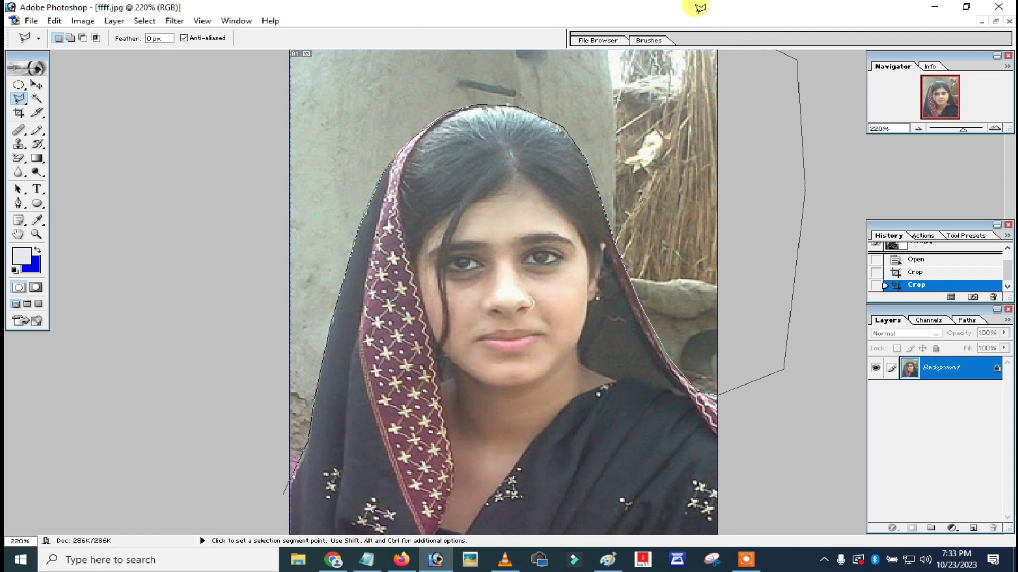
{"action": "left_click", "coordinate": [270, 41]}
{"action": "left_click", "coordinate": [194, 305]}
{"action": "left_click", "coordinate": [217, 470]}
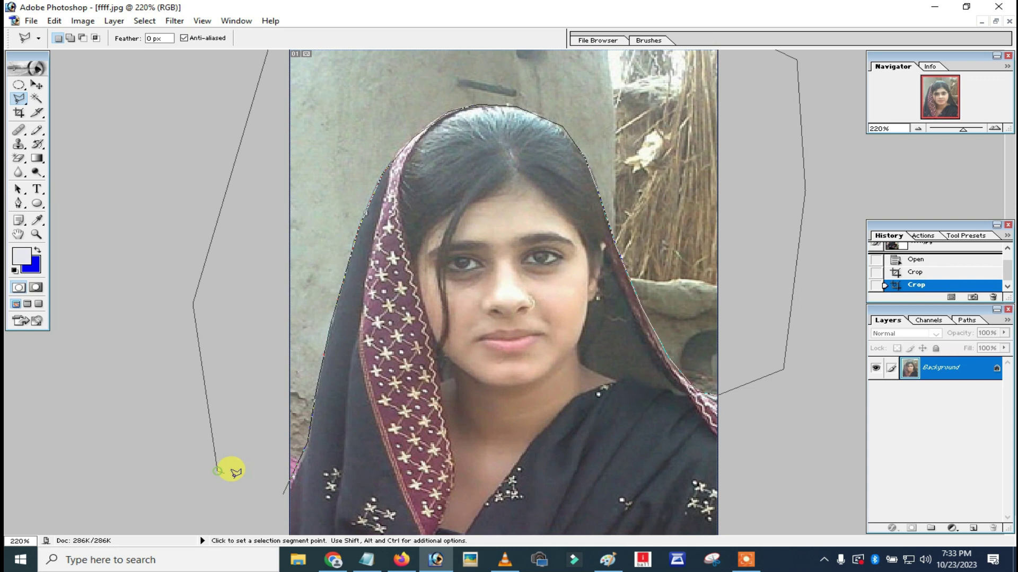
{"action": "double_click", "coordinate": [284, 486]}
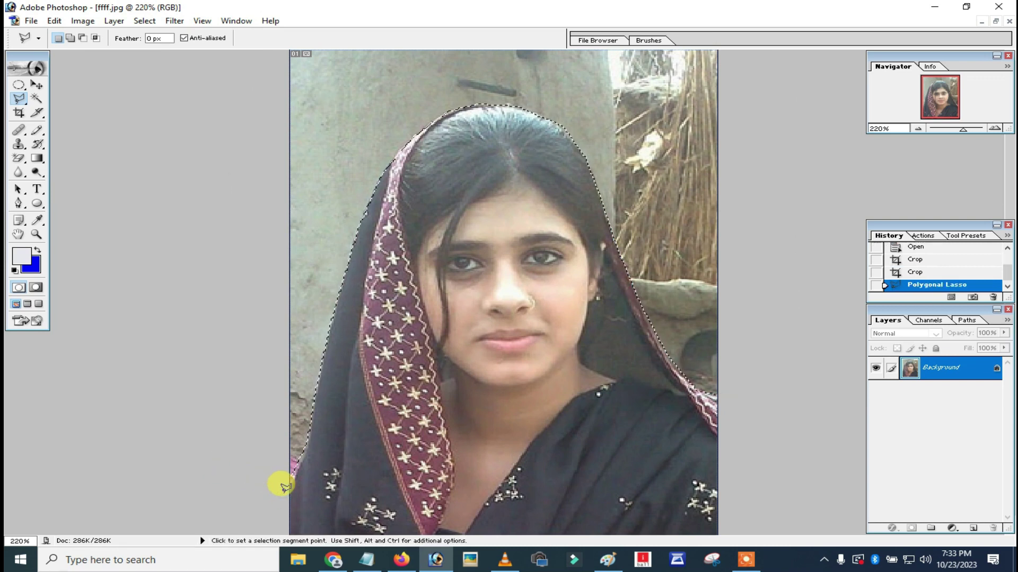
- Zoom out and fill the selected background with the blue background colour
{"action": "left_click", "coordinate": [36, 235]}
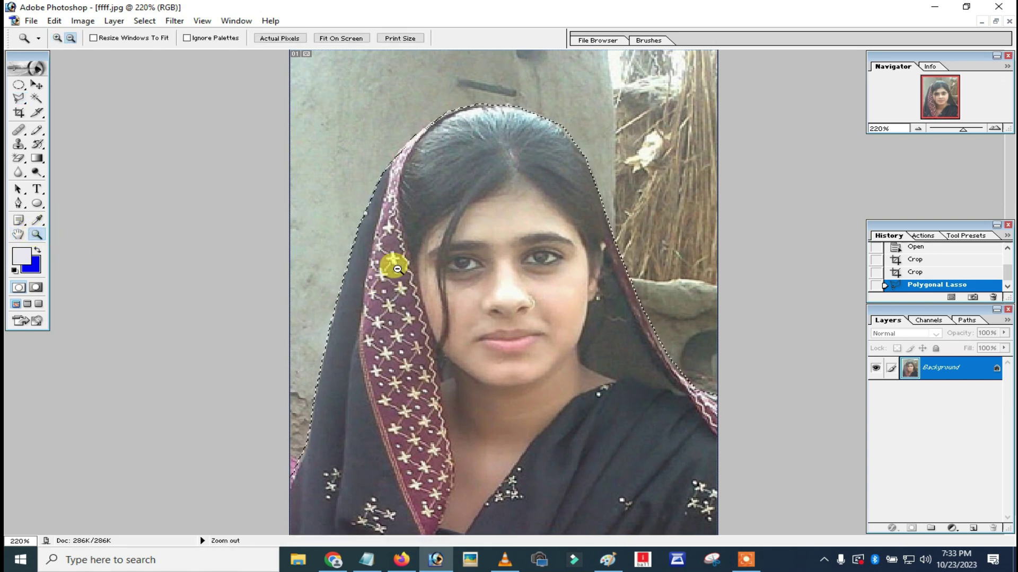
{"action": "left_click", "coordinate": [414, 306], "text": "alt"}
{"action": "left_click", "coordinate": [414, 306], "text": "alt"}
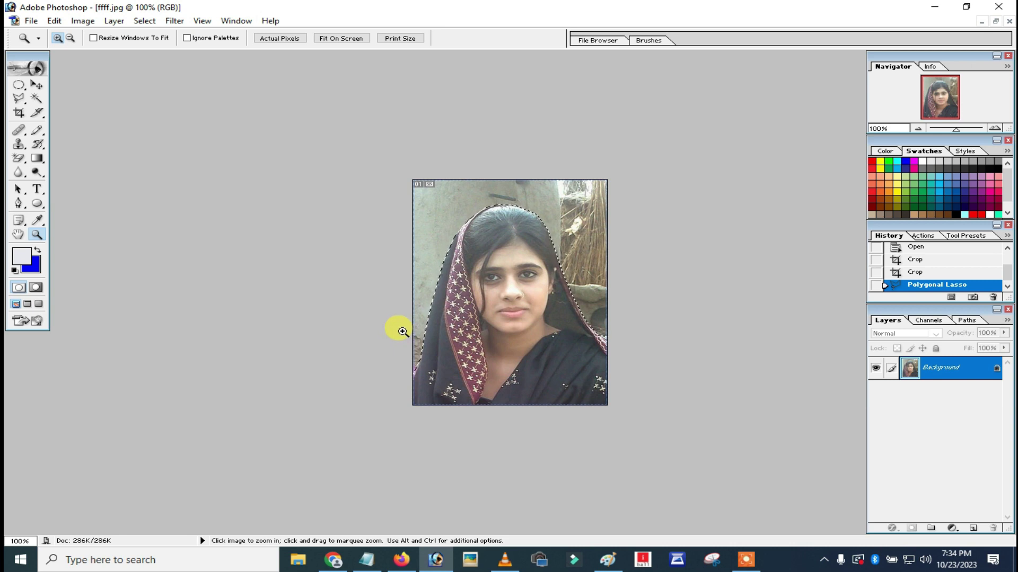
{"action": "key", "text": "Delete"}
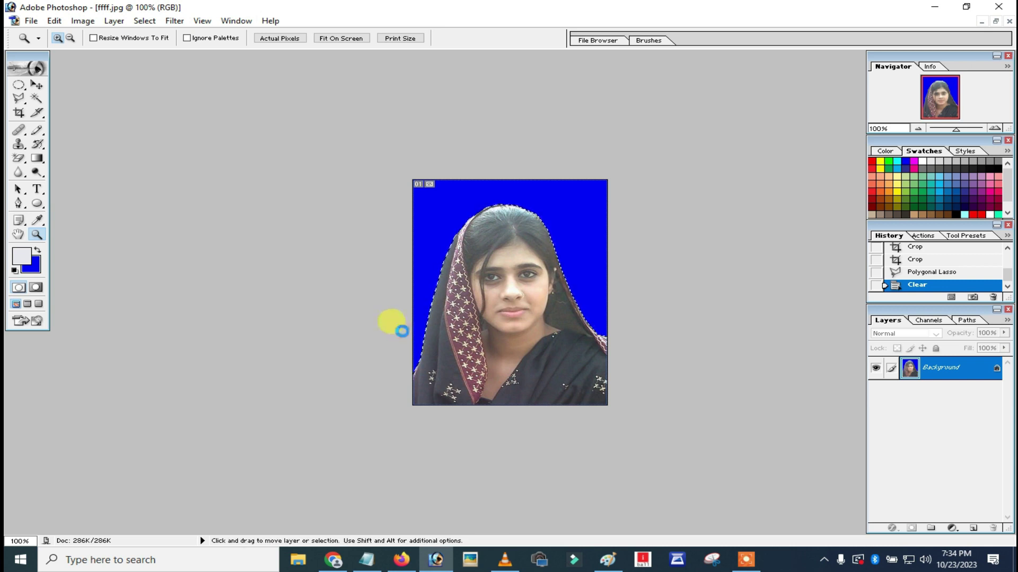
{"action": "key", "text": "ctrl+BackSpace"}
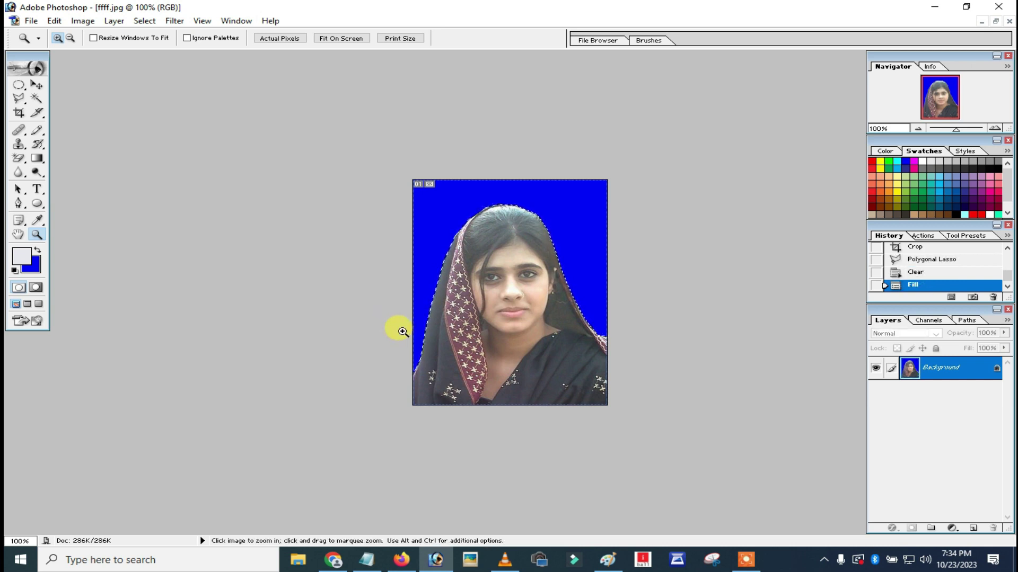
- Deselect the background and zoom back in on the portrait
{"action": "left_click", "coordinate": [150, 24]}
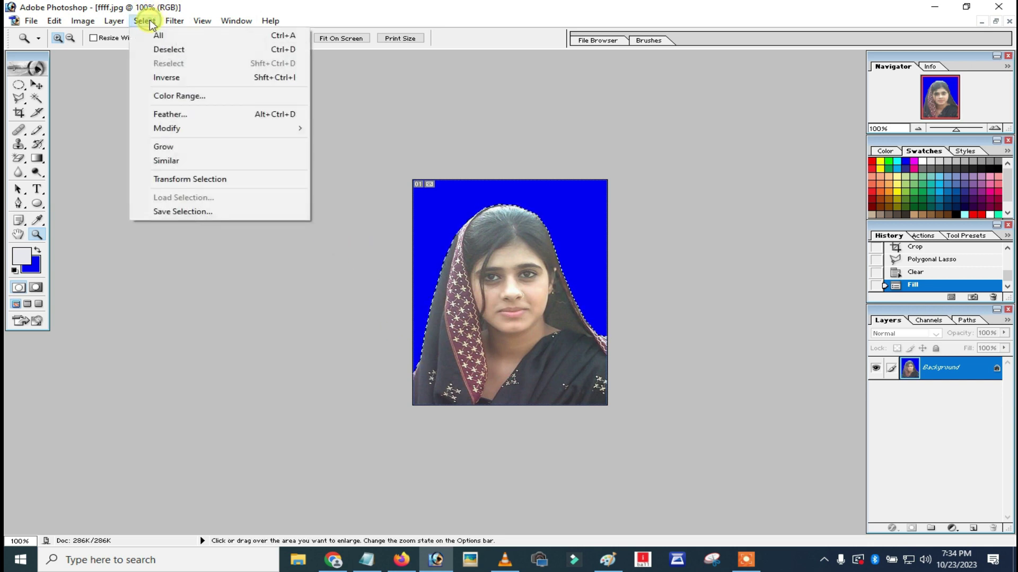
{"action": "left_click", "coordinate": [167, 49]}
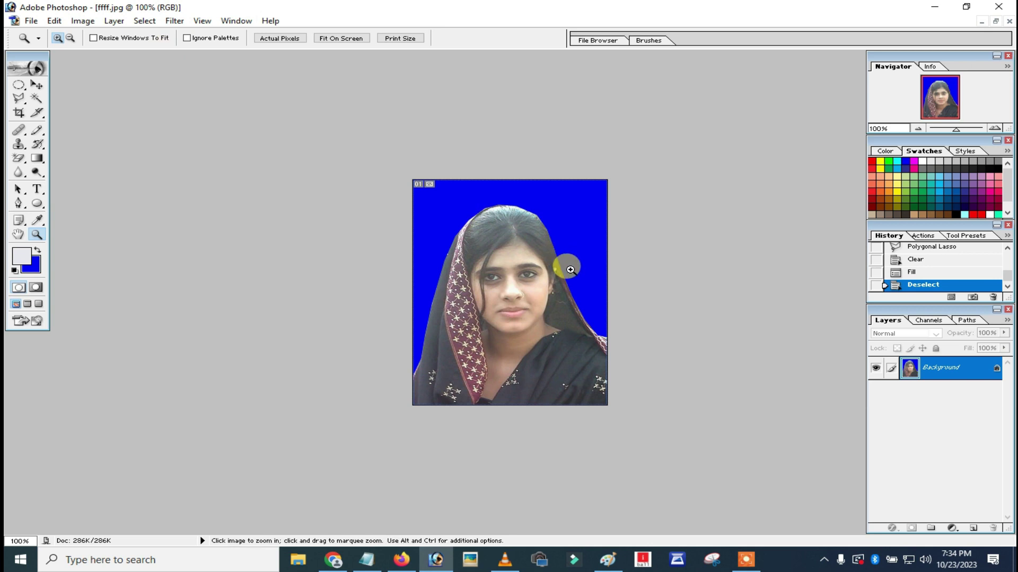
{"action": "left_click", "coordinate": [666, 292]}
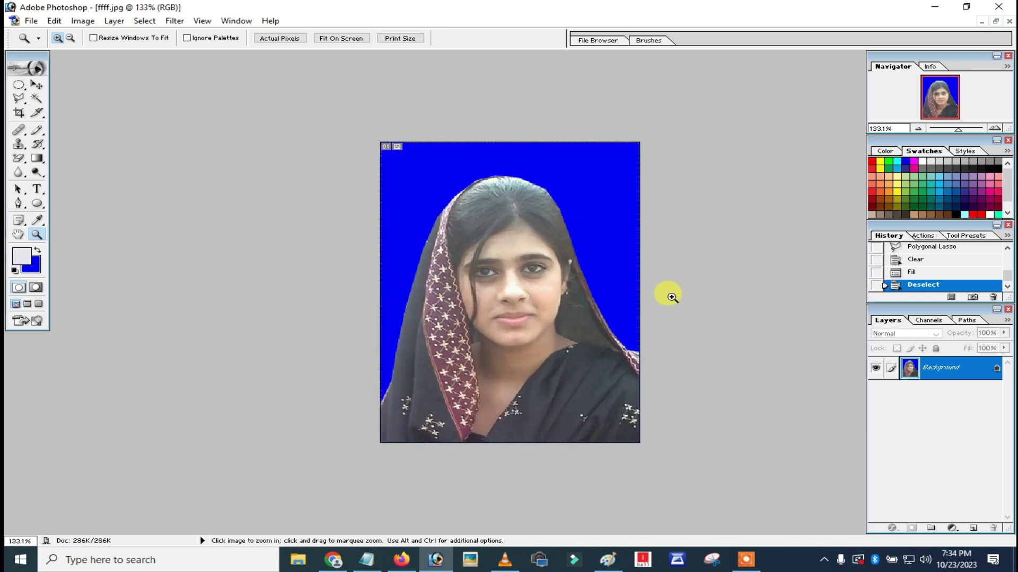
- Create a new A4 document with white background contents
{"action": "left_click", "coordinate": [31, 20]}
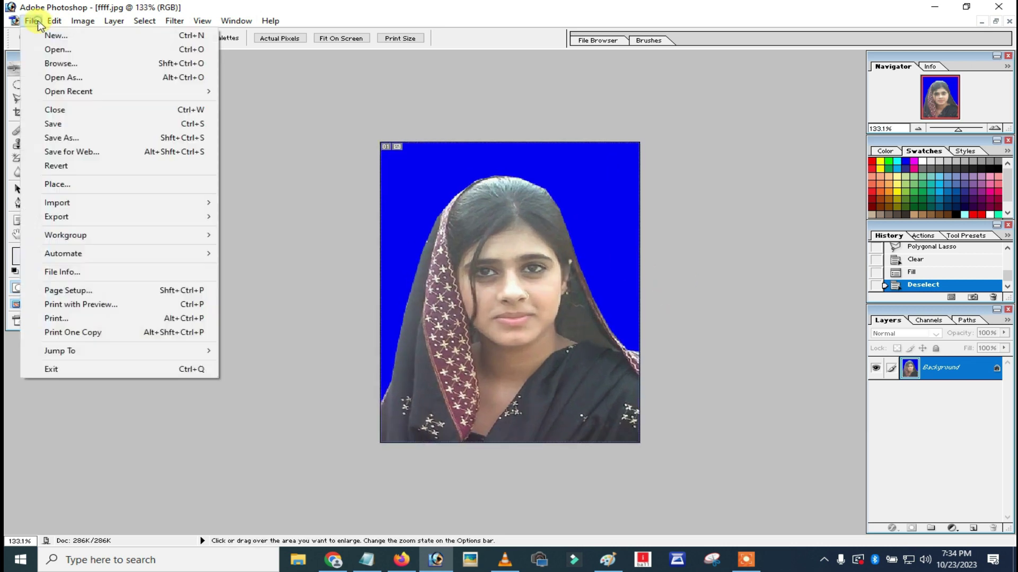
{"action": "left_click", "coordinate": [49, 36]}
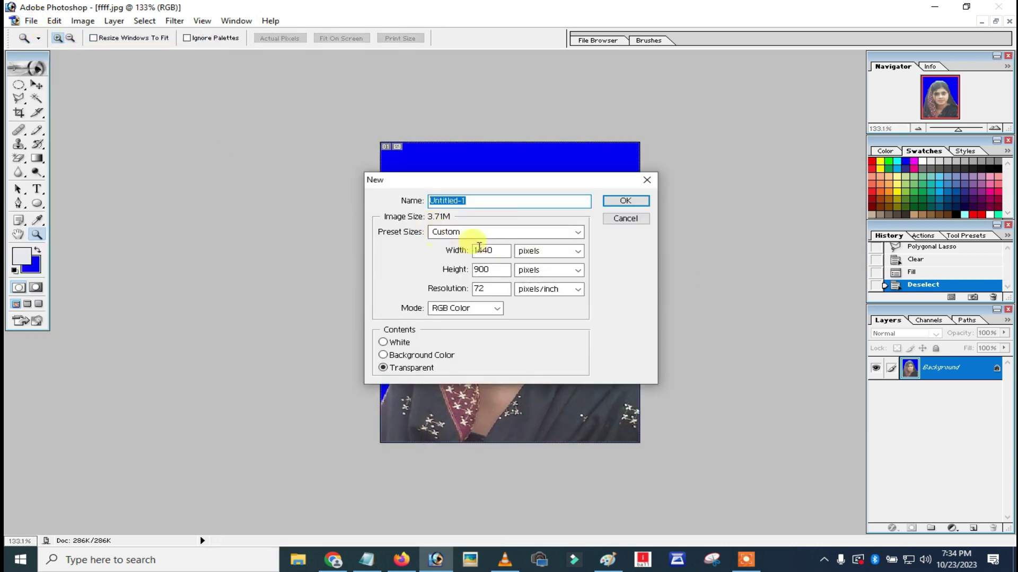
{"action": "left_click", "coordinate": [394, 343]}
{"action": "left_click", "coordinate": [466, 231]}
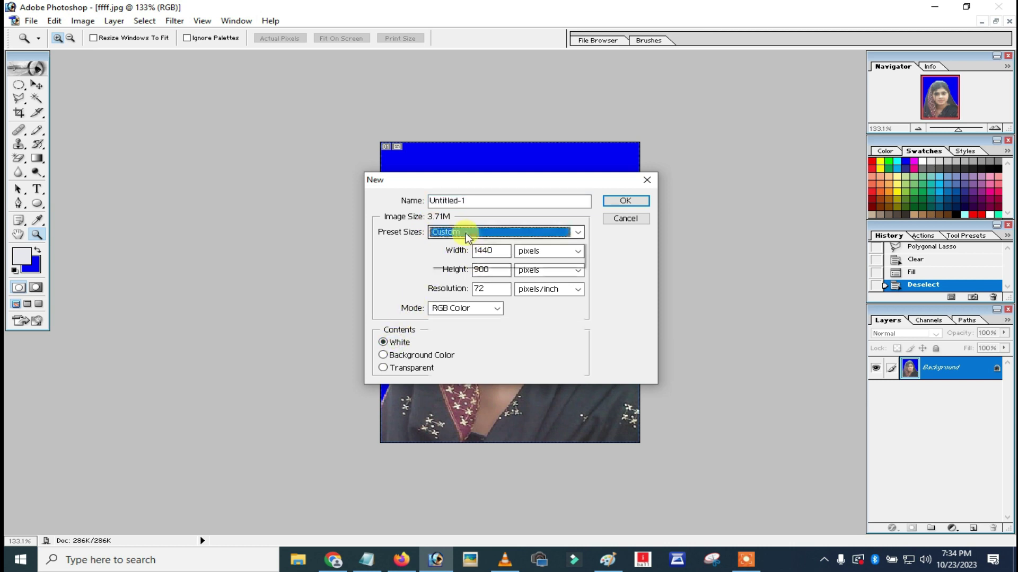
{"action": "left_click", "coordinate": [452, 519]}
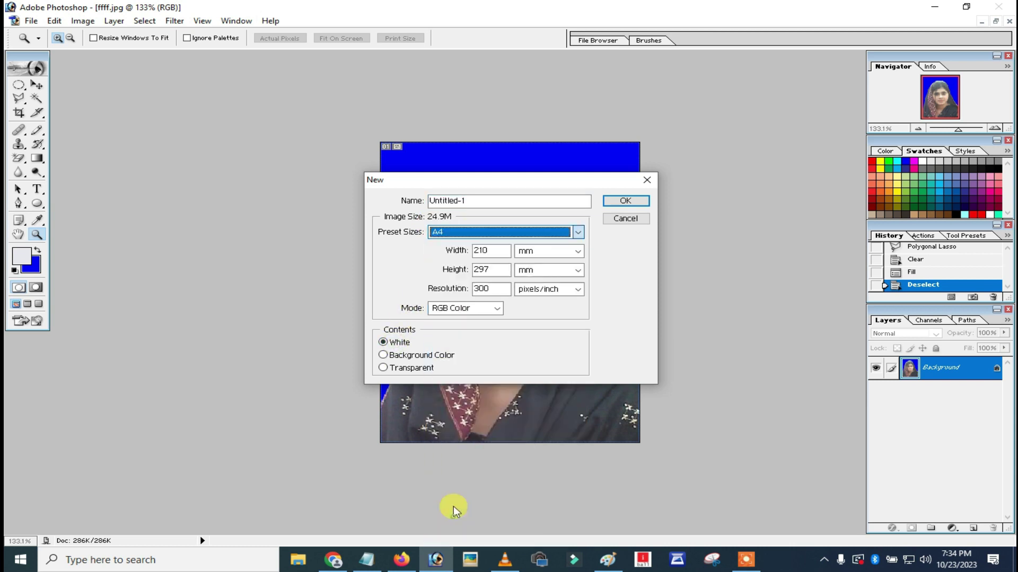
{"action": "left_click", "coordinate": [618, 203]}
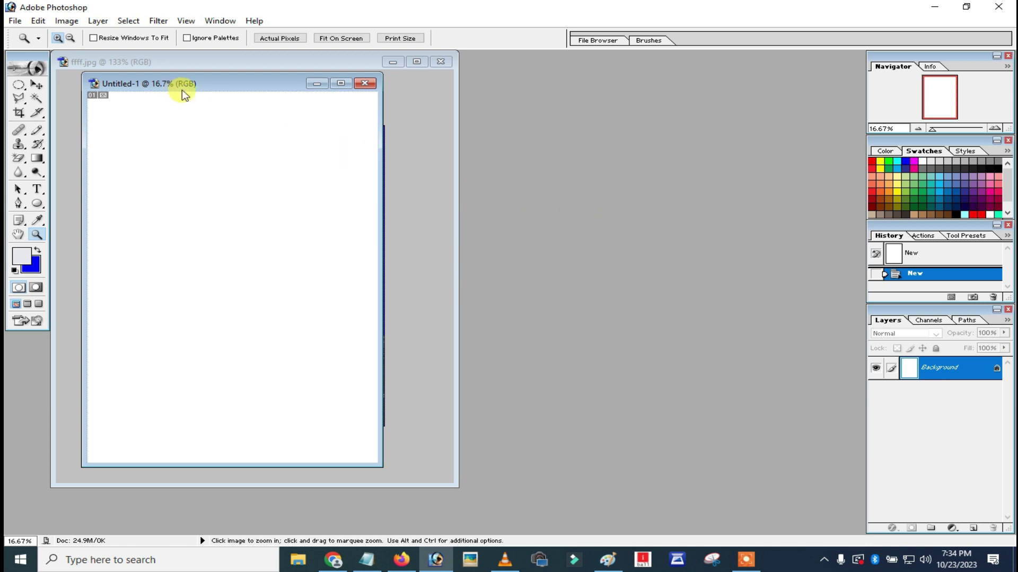
- Drag the blue-background photo onto the A4 page, enlarge it and place it top-left
{"action": "left_click_drag", "start_coordinate": [182, 91], "coordinate": [664, 112]}
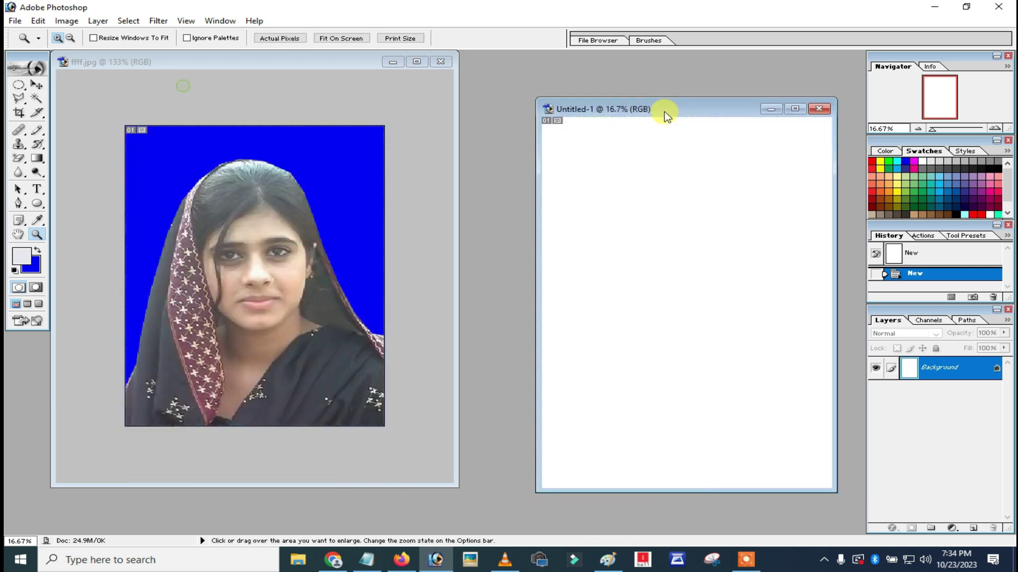
{"action": "left_click", "coordinate": [36, 85]}
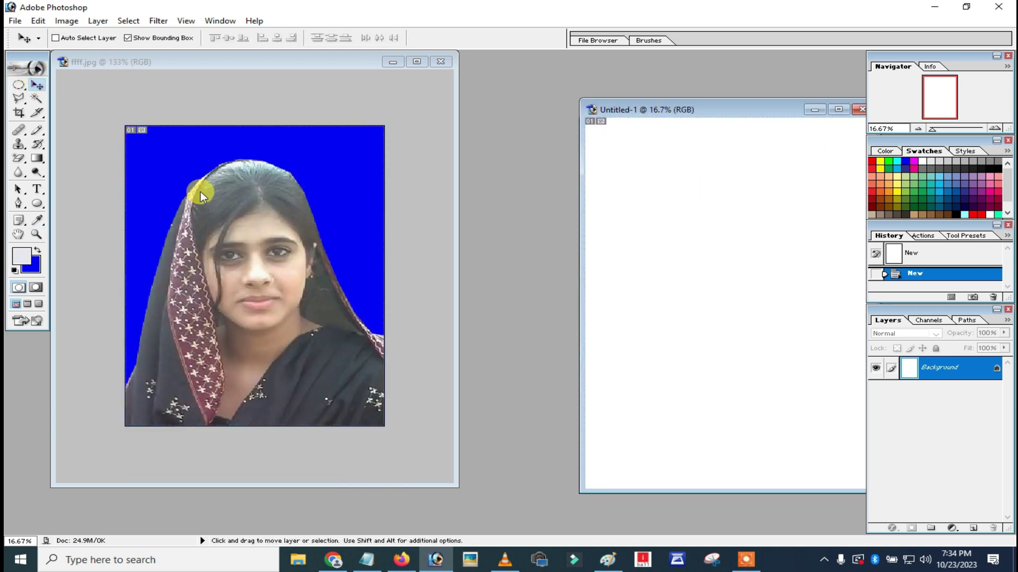
{"action": "left_click_drag", "start_coordinate": [256, 175], "coordinate": [621, 177]}
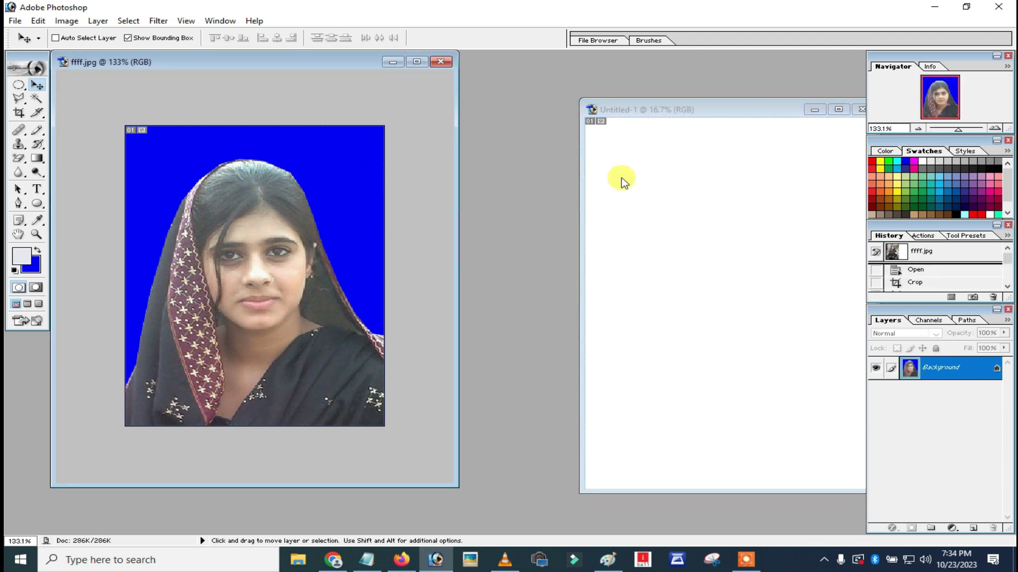
{"action": "left_click_drag", "start_coordinate": [336, 189], "coordinate": [693, 199]}
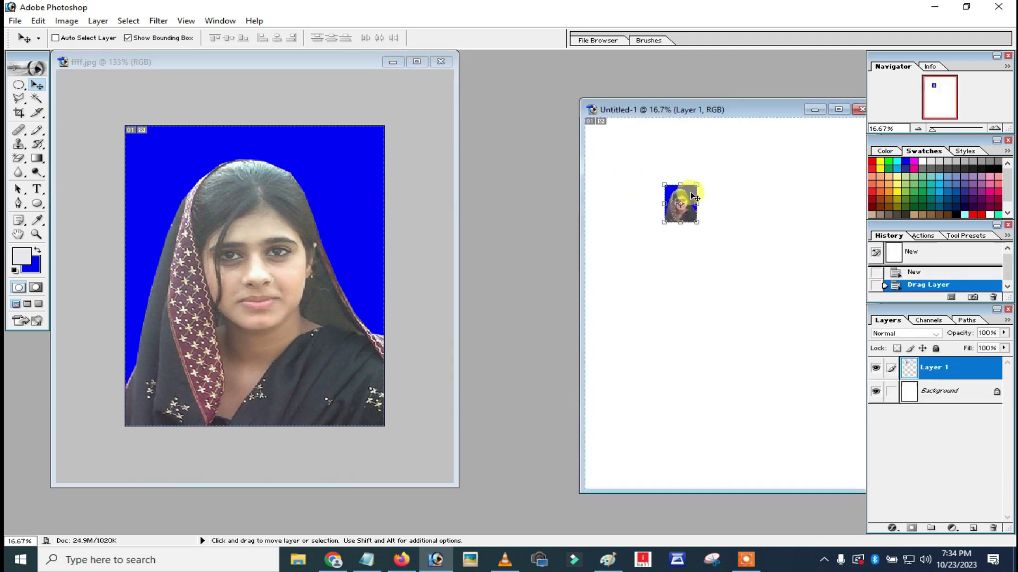
{"action": "left_click_drag", "start_coordinate": [743, 110], "coordinate": [625, 114]}
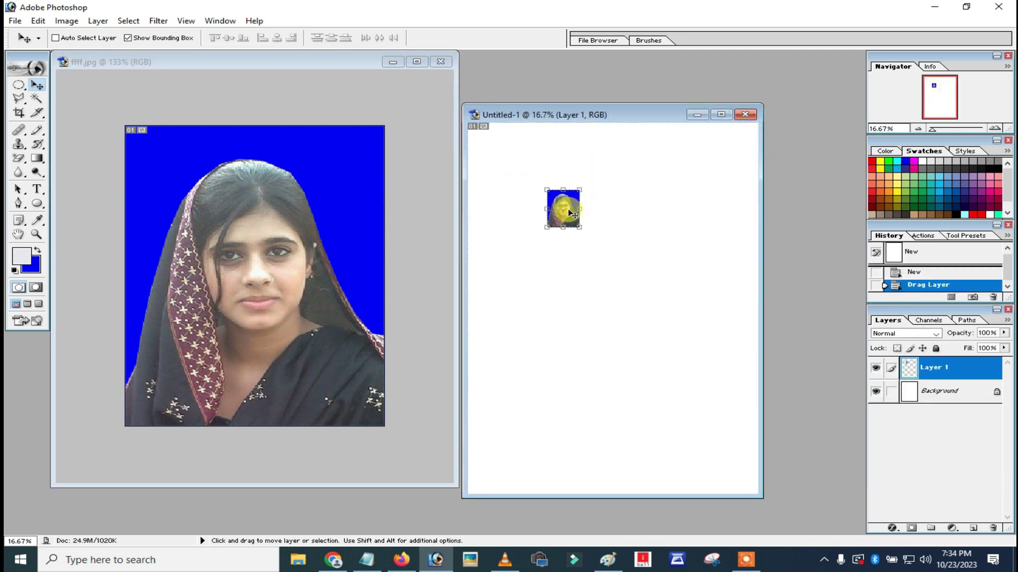
{"action": "mouse_move", "coordinate": [560, 215]}
{"action": "left_mouse_down"}
{"action": "mouse_move", "coordinate": [494, 164]}
{"action": "mouse_move", "coordinate": [535, 195]}
{"action": "left_mouse_up"}
{"action": "key", "text": "ctrl+t"}
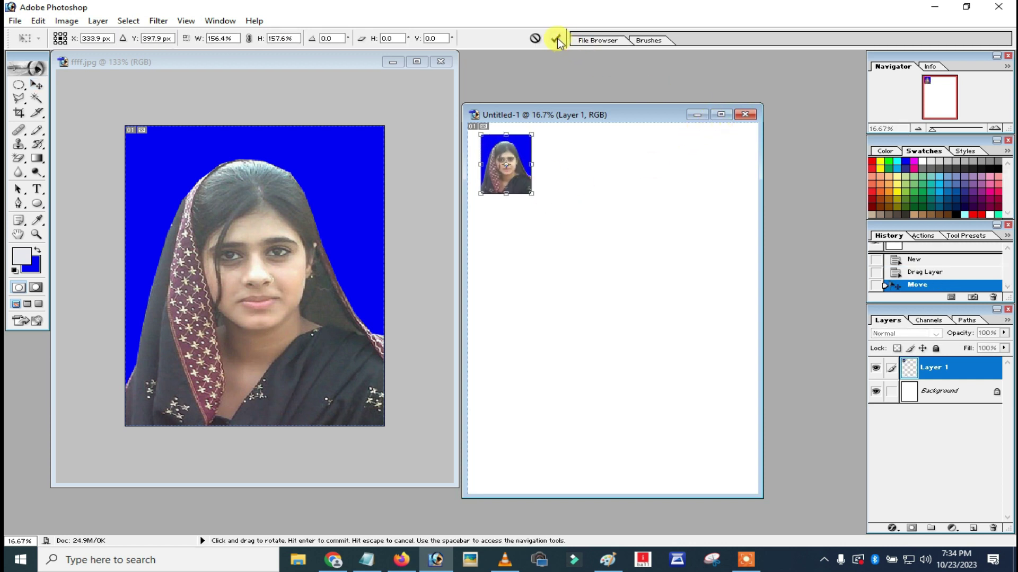
{"action": "left_click", "coordinate": [556, 39]}
{"action": "left_click", "coordinate": [720, 114]}
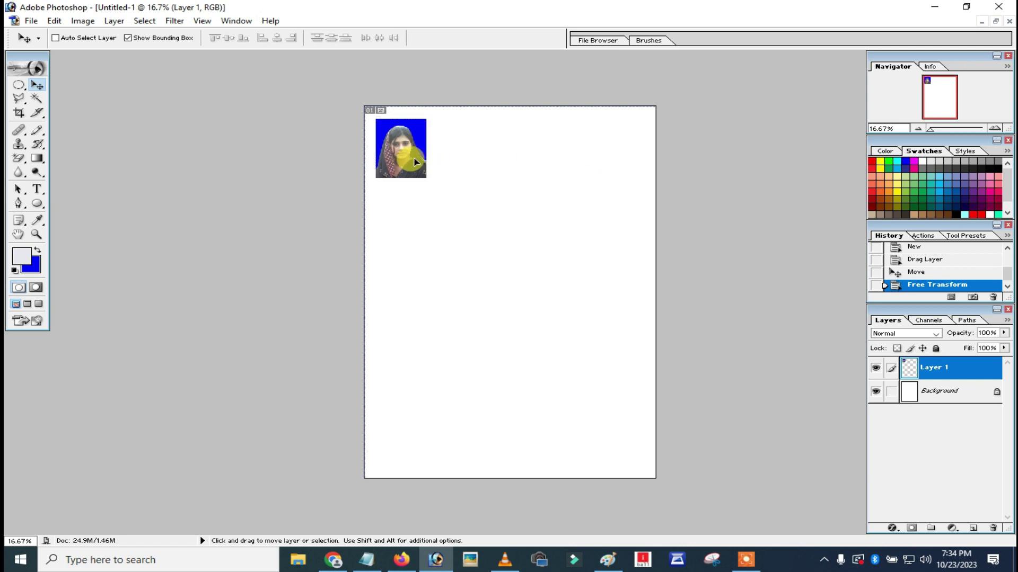
- Build a row of five photo copies across the top, deleting misplaced Move states in History
{"action": "left_click_drag", "start_coordinate": [414, 158], "coordinate": [589, 154]}
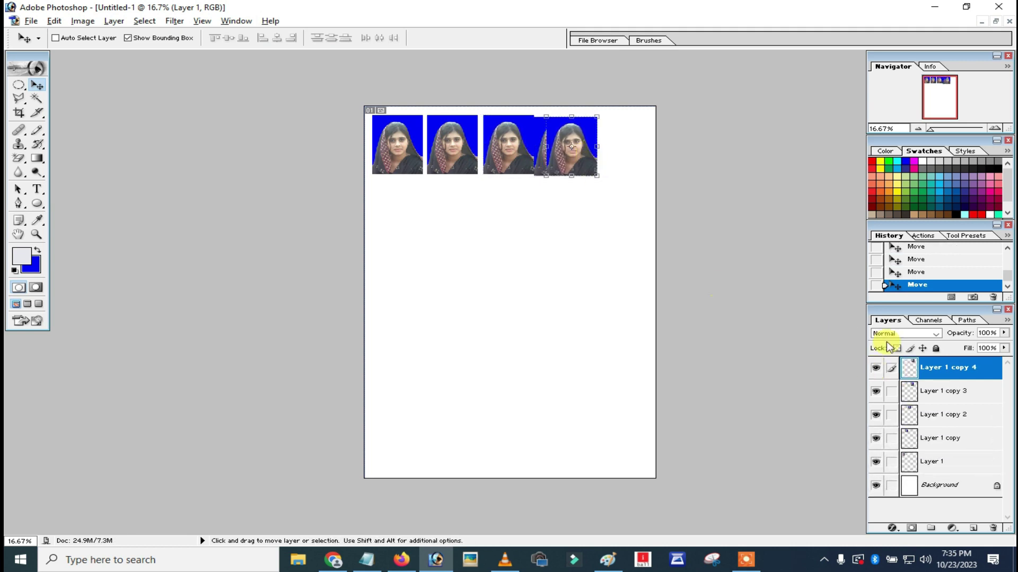
{"action": "left_click", "coordinate": [992, 297]}
{"action": "left_click", "coordinate": [495, 222]}
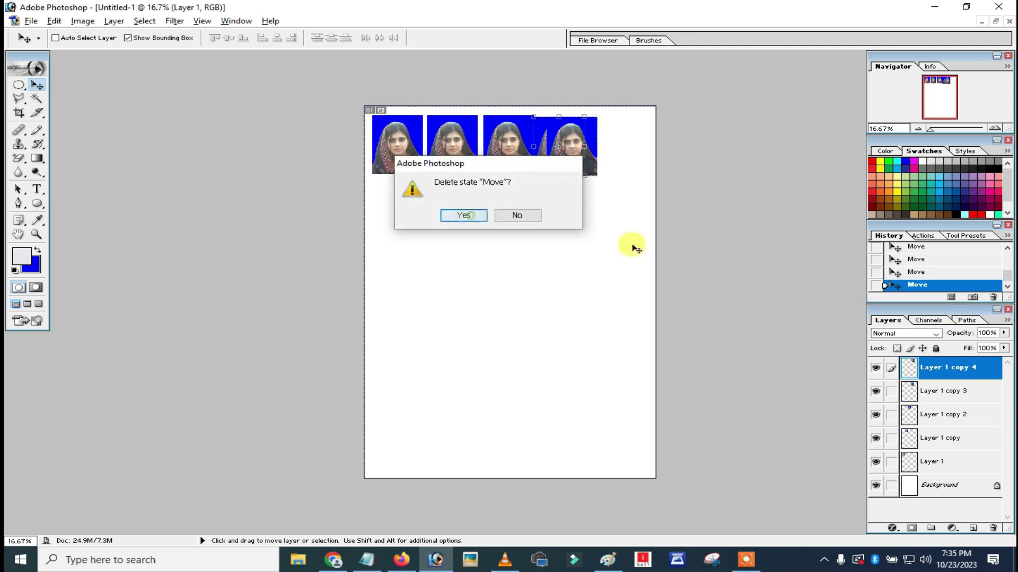
{"action": "left_click", "coordinate": [993, 297]}
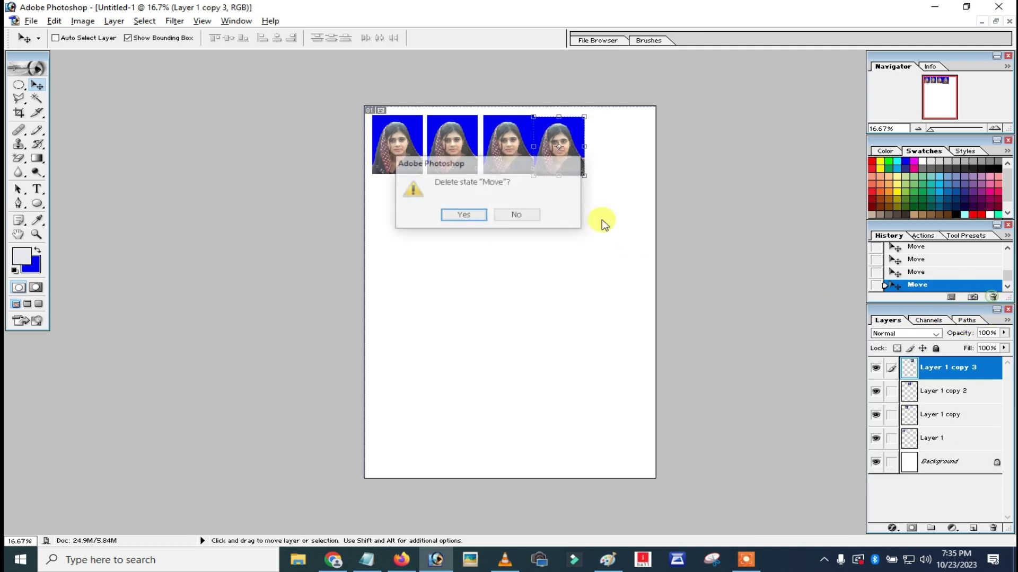
{"action": "left_click", "coordinate": [465, 214]}
{"action": "left_click_drag", "start_coordinate": [518, 165], "coordinate": [629, 161]}
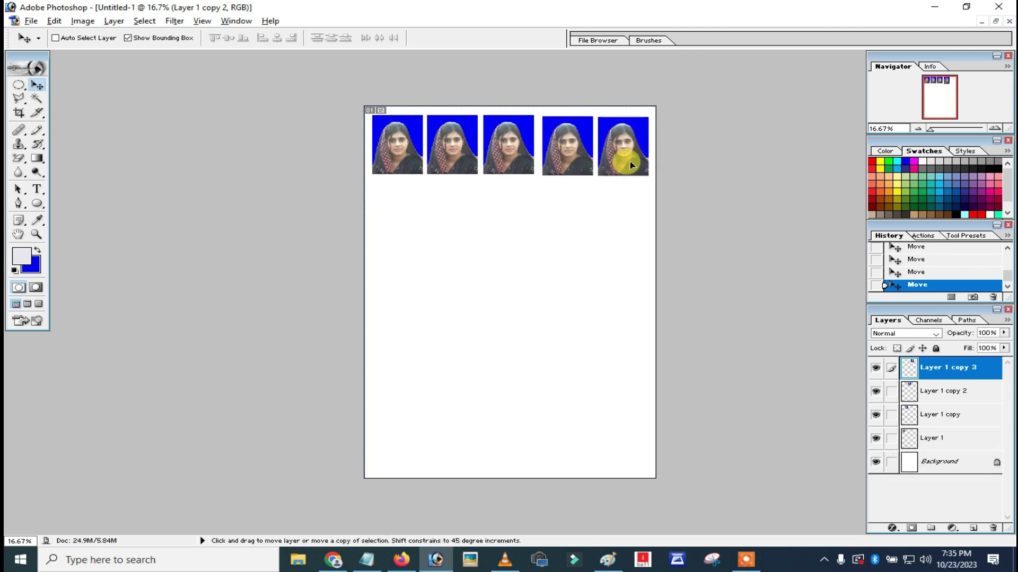
{"action": "left_click", "coordinate": [629, 161], "text": "alt"}
{"action": "left_click", "coordinate": [31, 21]}
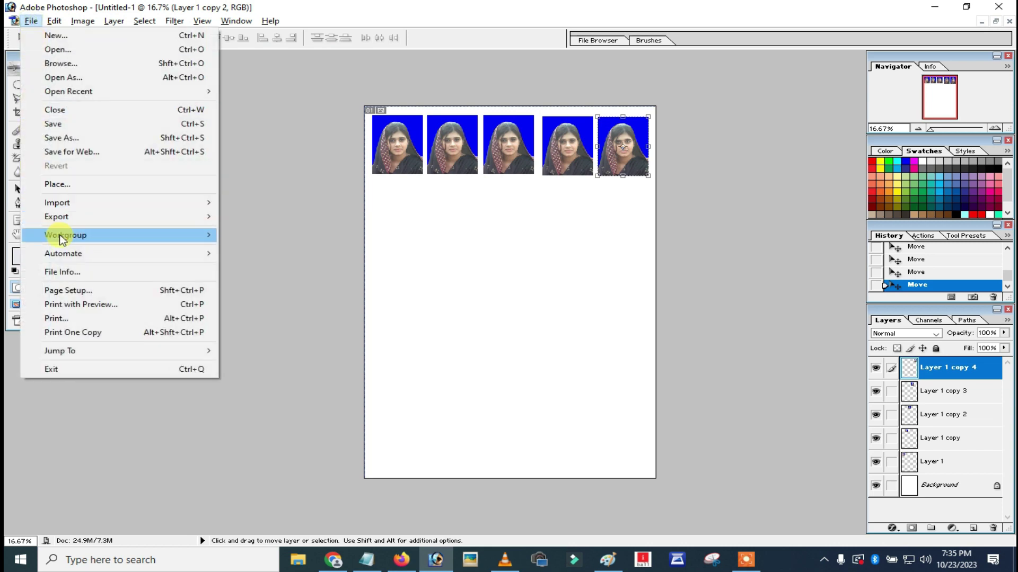
- Open Print with Preview for the five-photo page with Scale to Fit Media enabled
{"action": "left_click", "coordinate": [107, 304]}
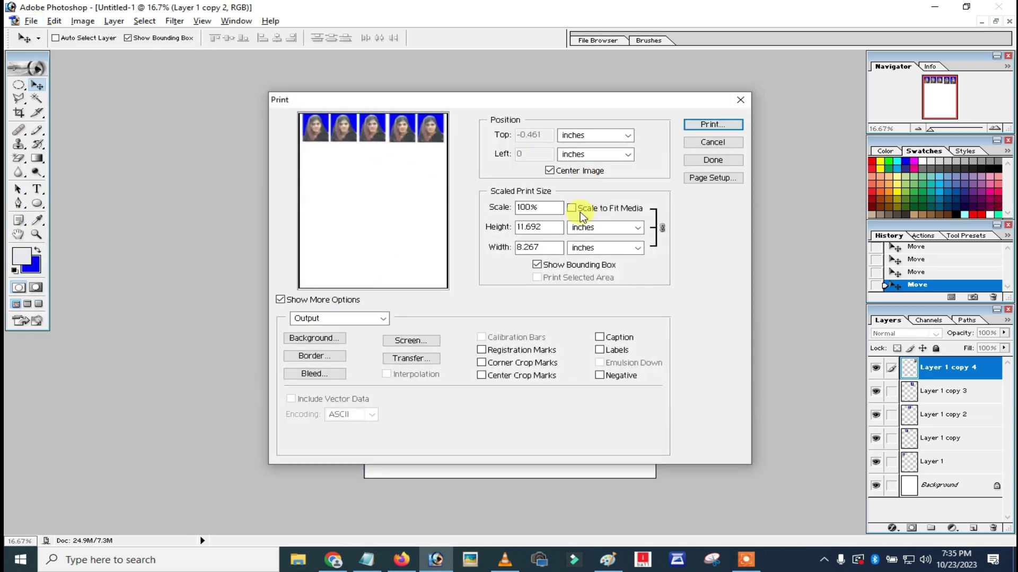
{"action": "left_click", "coordinate": [578, 209]}
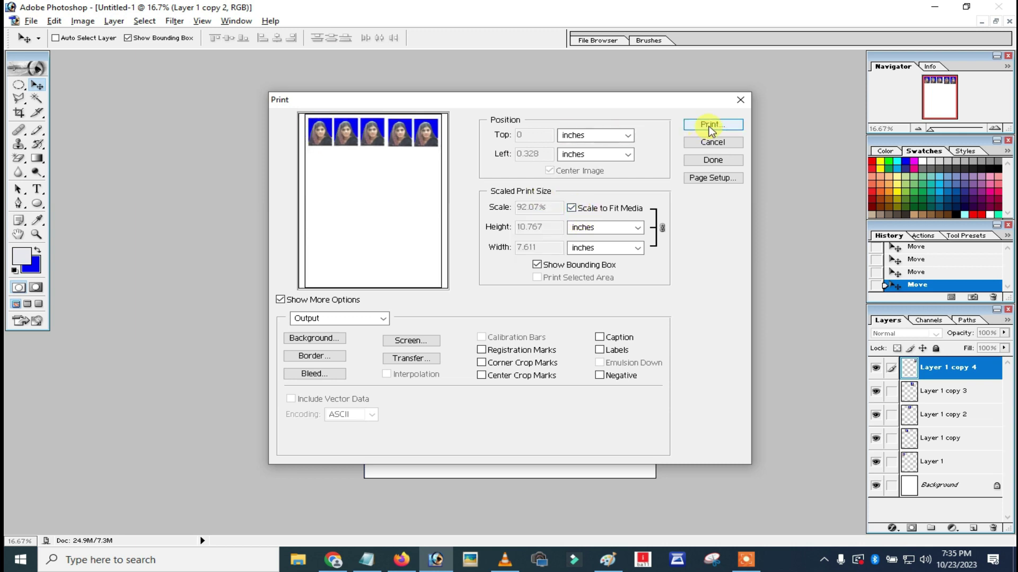